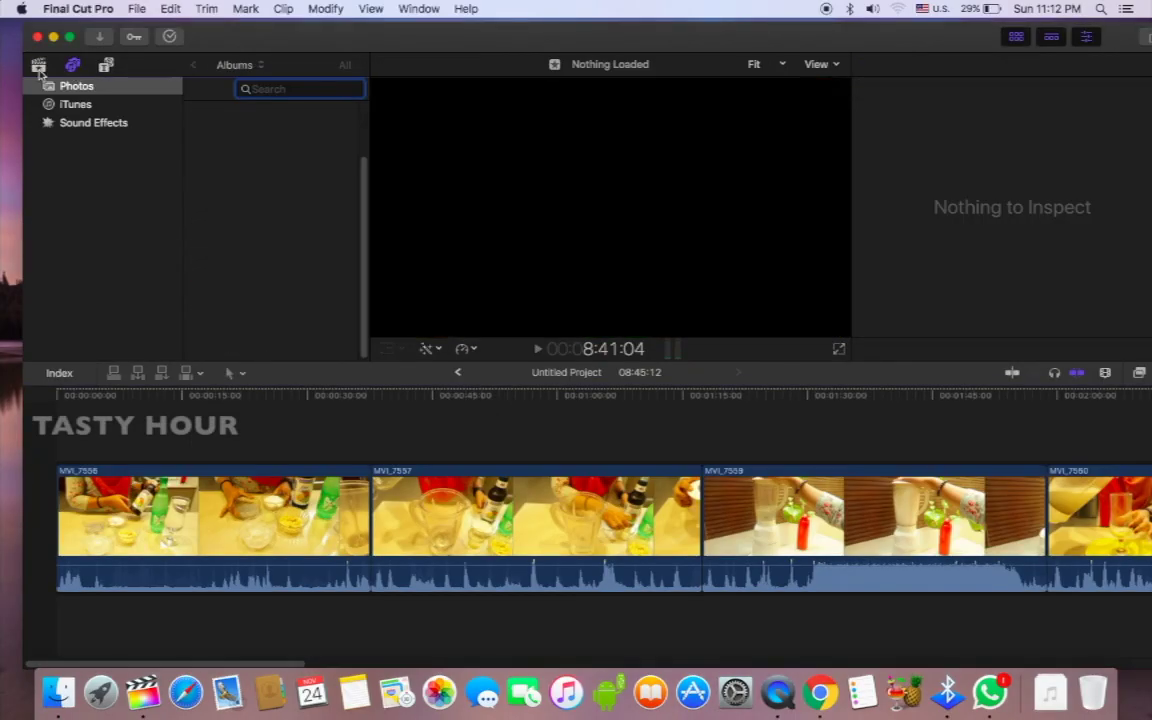
Load the Untitled Project and start renaming it to JUICE
left_click(303, 147)
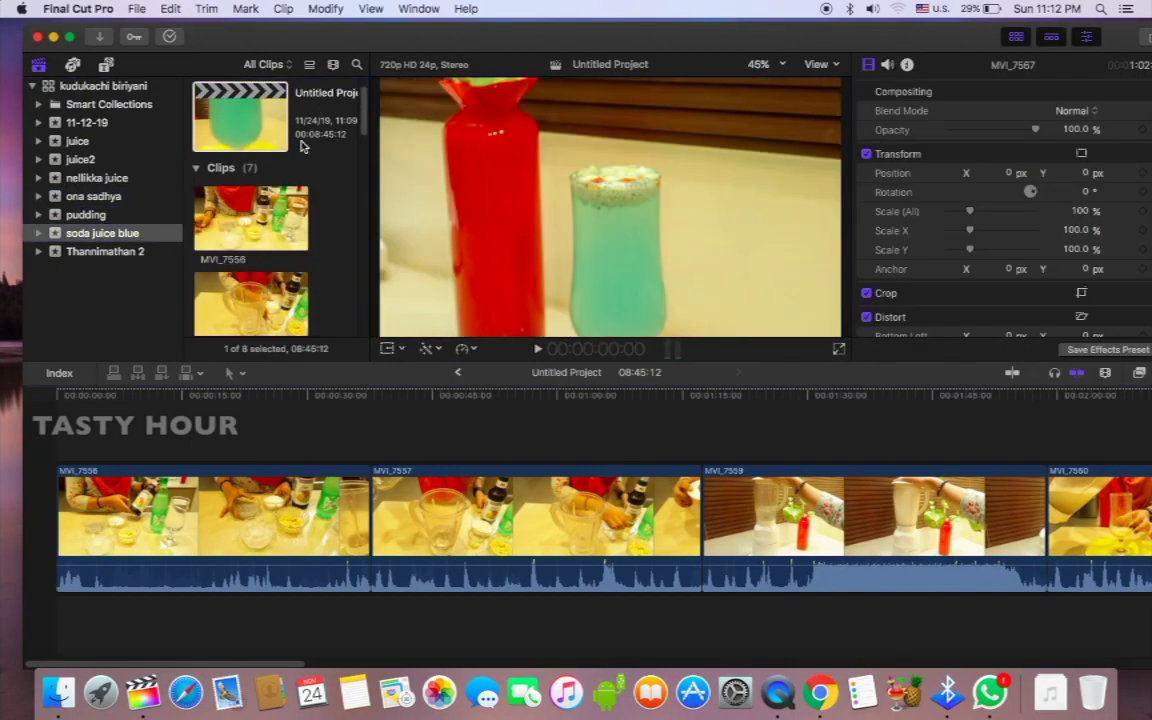
left_click(335, 95)
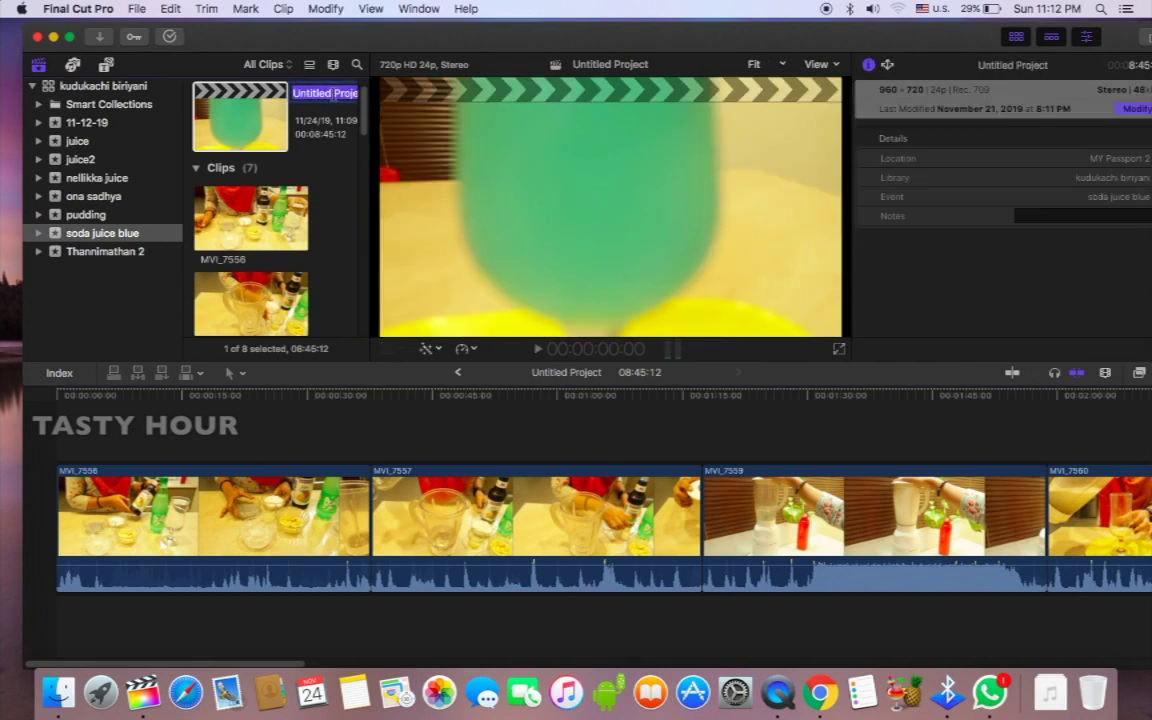
type("JUICE")
key("Return")
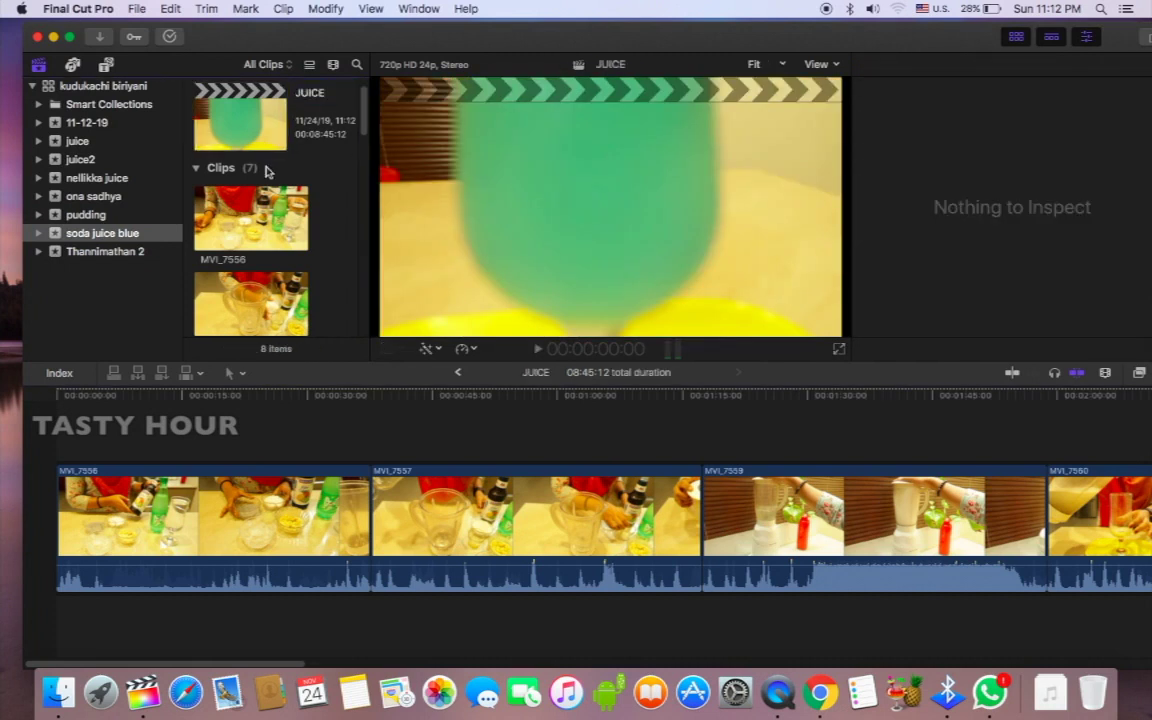
scroll(267, 172, "down", 3)
scroll(215, 457, "right", 10)
scroll(477, 452, "left", 15)
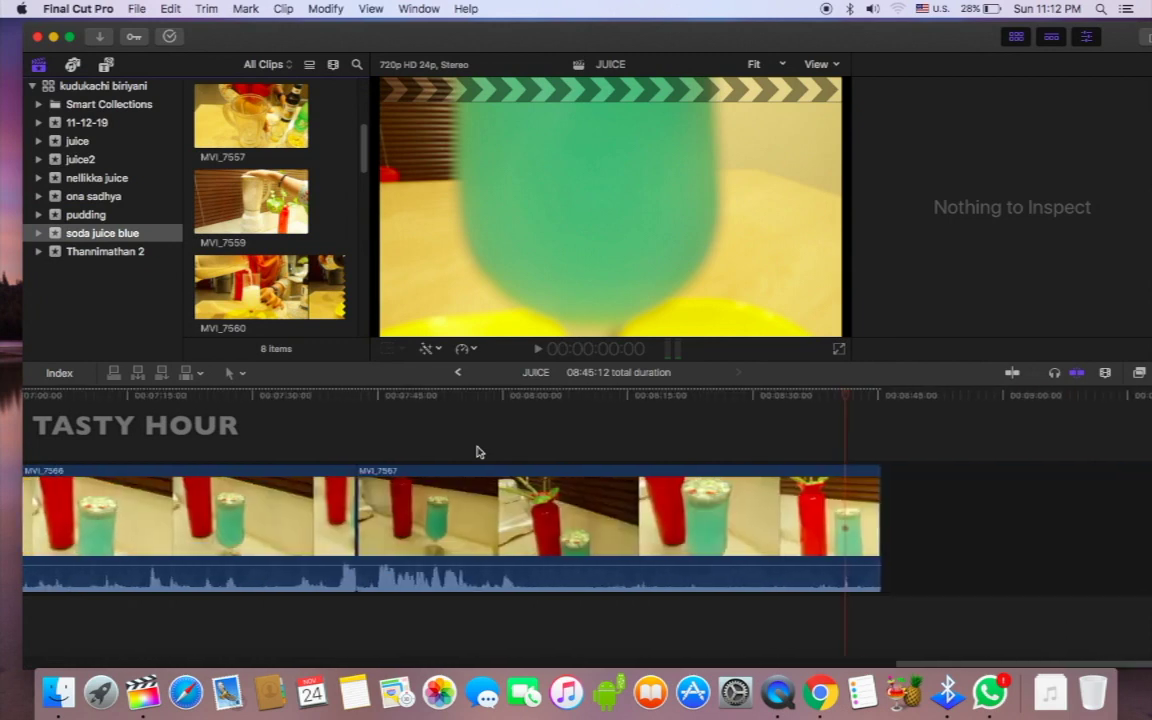
left_click_drag(15, 28, 0, 26)
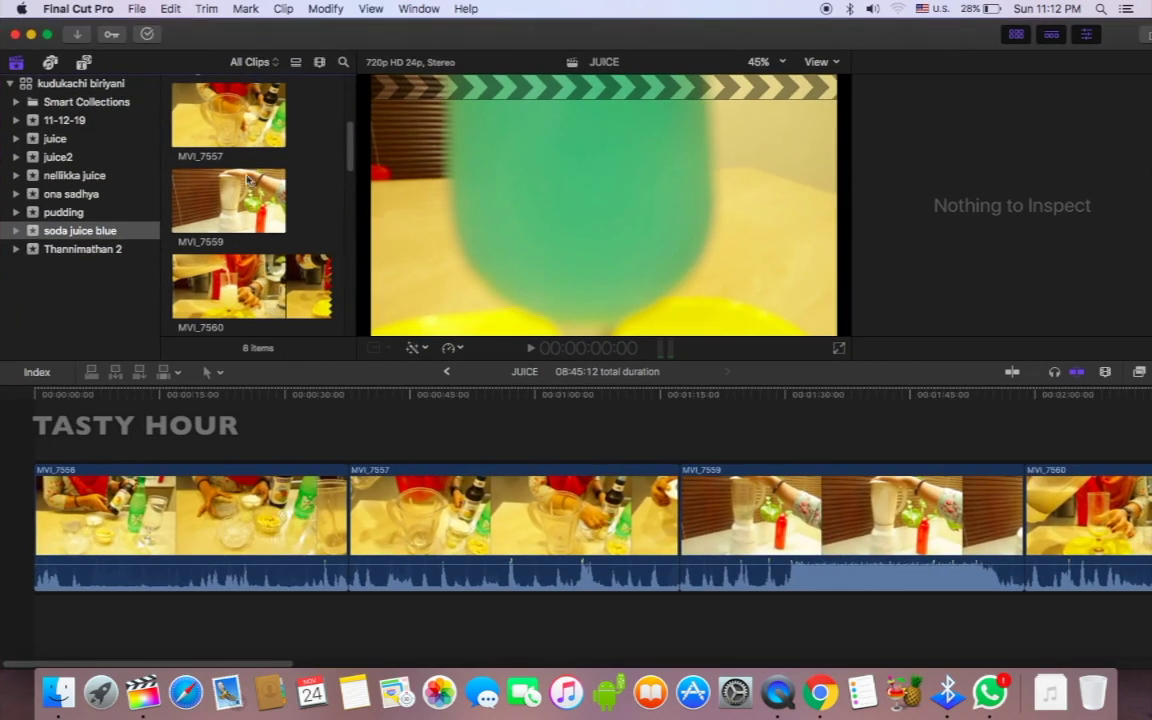
left_click(202, 556)
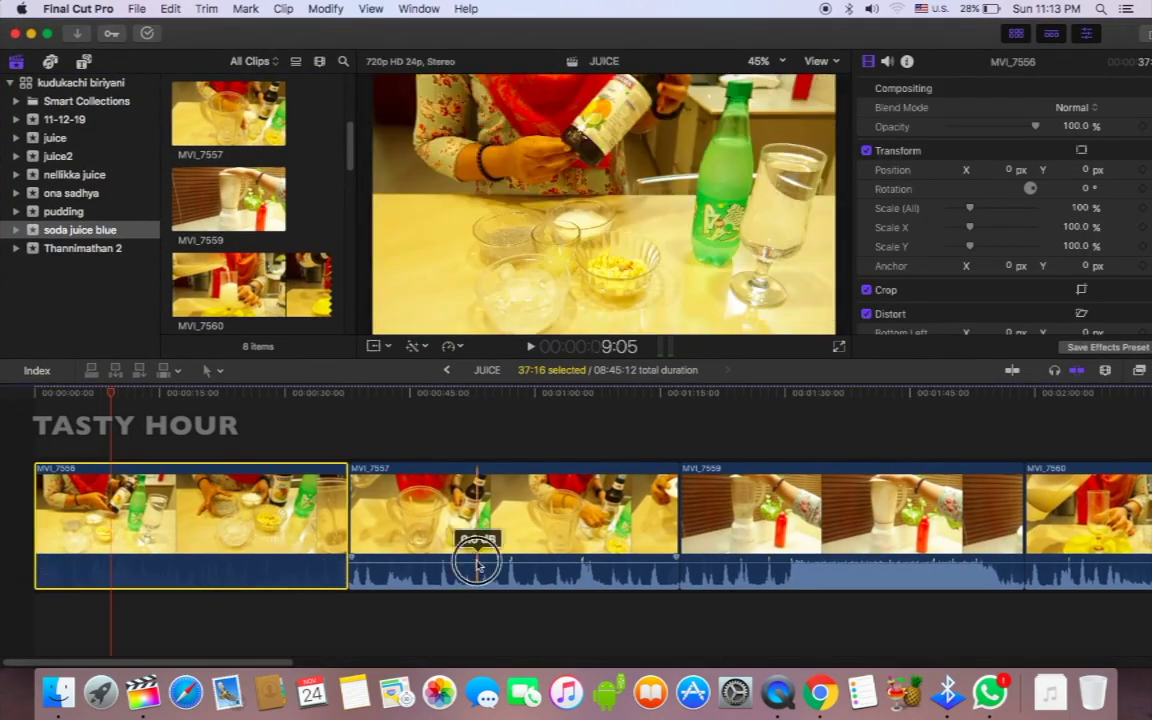
scroll(476, 560, "right", 6)
scroll(437, 507, "right", 5)
scroll(480, 620, "right", 3)
scroll(445, 571, "right", 10)
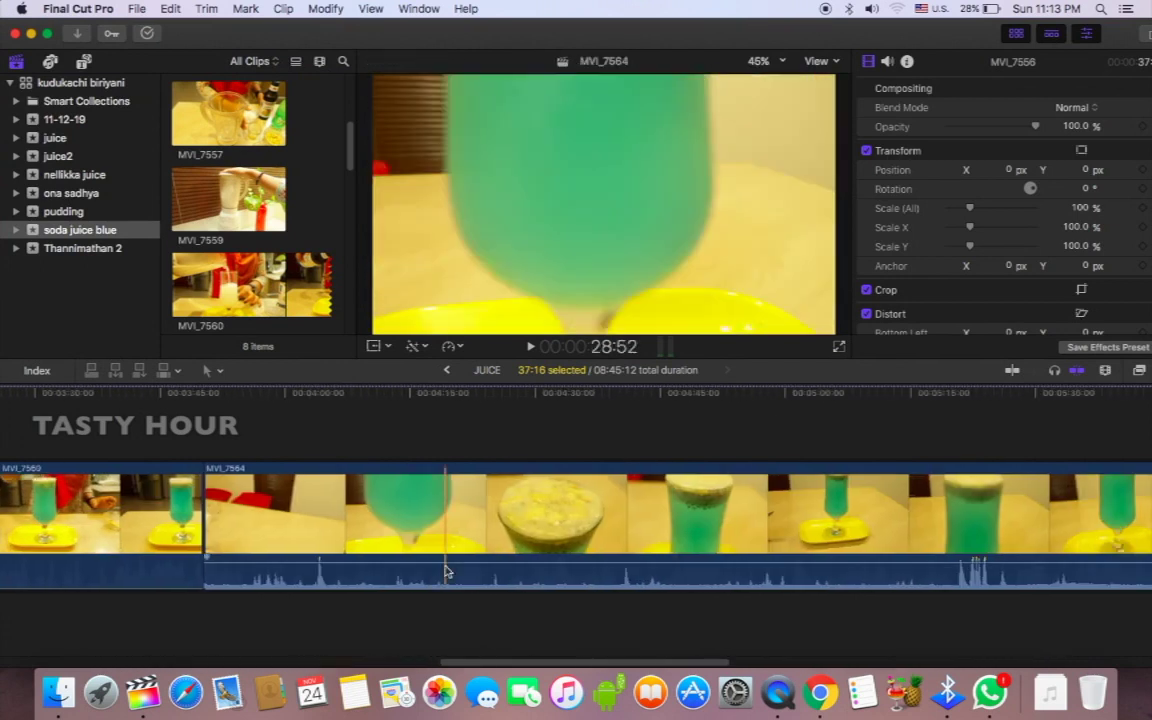
scroll(452, 614, "right", 5)
scroll(478, 558, "right", 10)
scroll(485, 634, "right", 10)
scroll(484, 634, "left", 15)
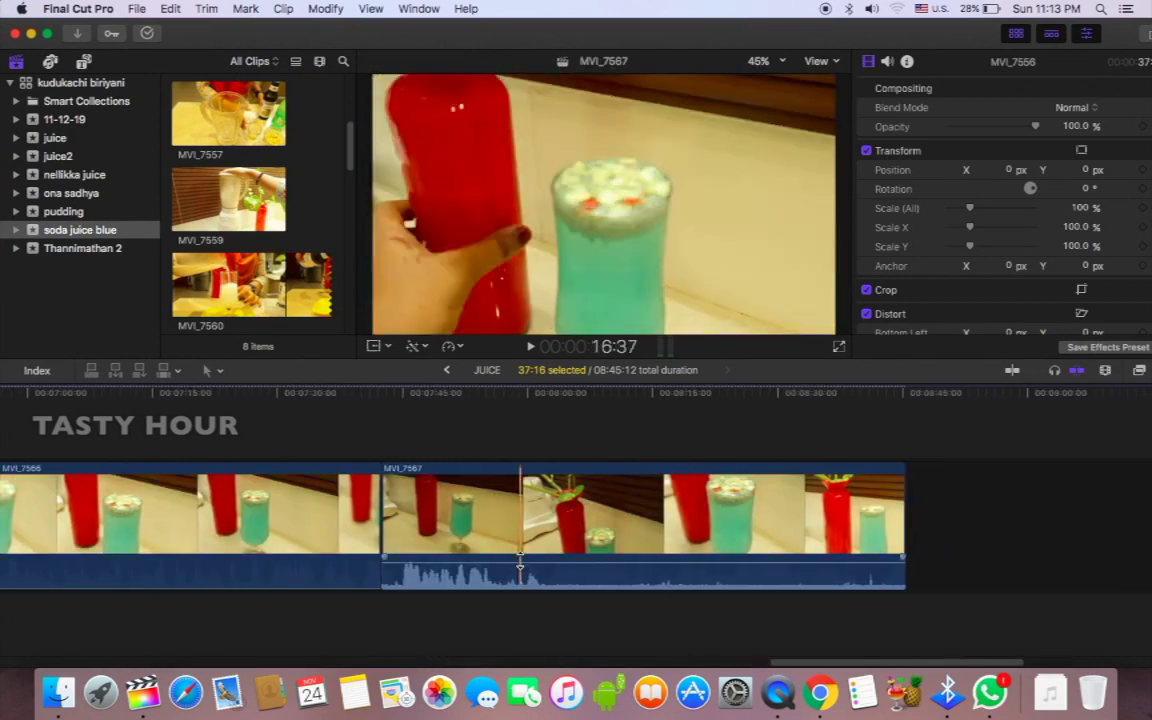
scroll(522, 633, "left", 15)
scroll(400, 550, "left", 15)
left_click(183, 445)
scroll(689, 468, "right", 15)
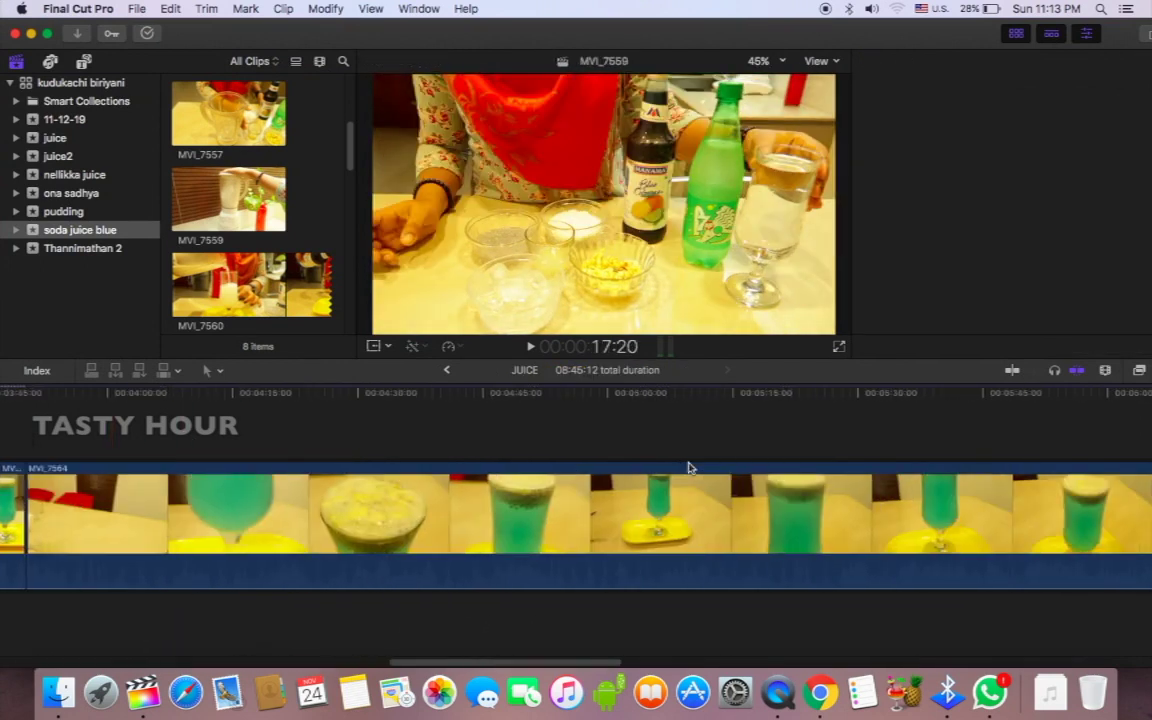
left_click(882, 510)
left_click(602, 521)
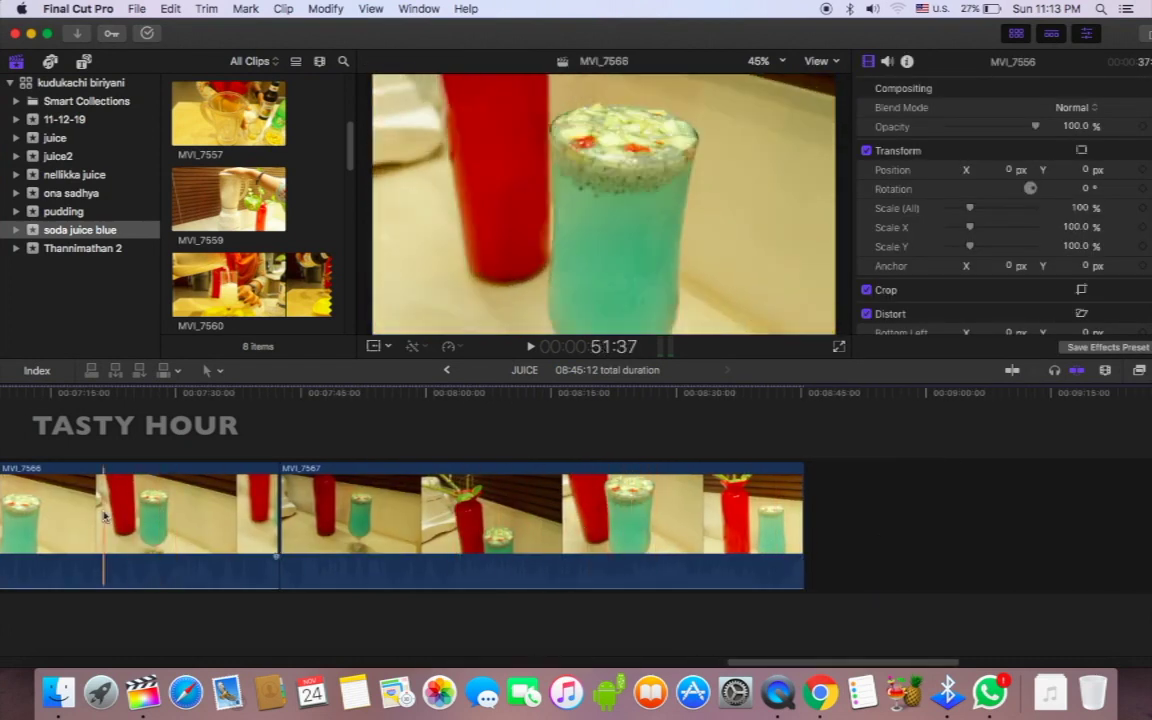
scroll(176, 525, "left", 3)
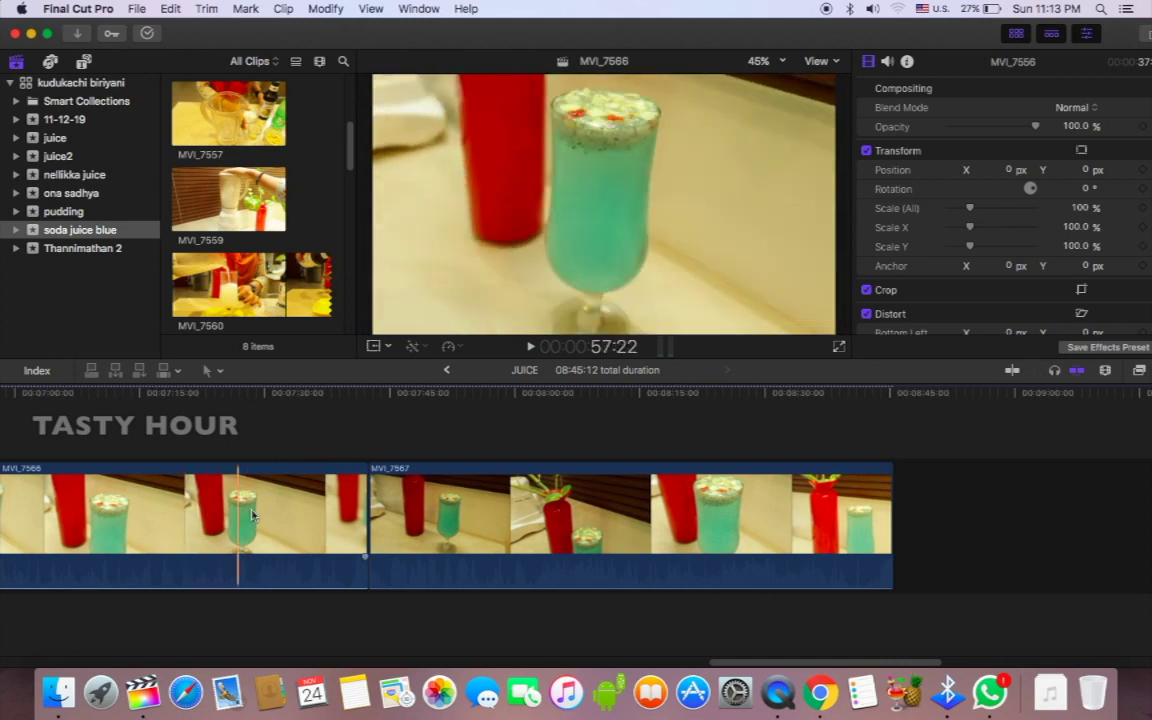
Paste a copy of the final clip MVI_7567 at the start of the JUICE timeline
left_click(793, 514)
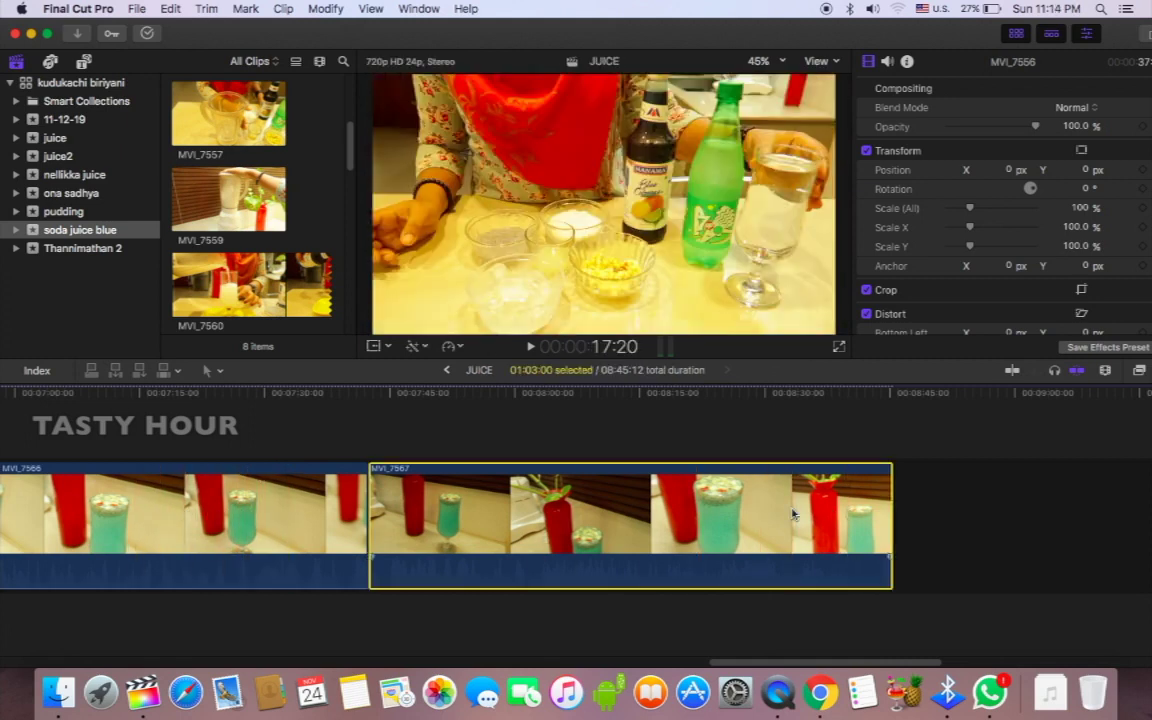
scroll(672, 477, "left", 20)
left_click(149, 406)
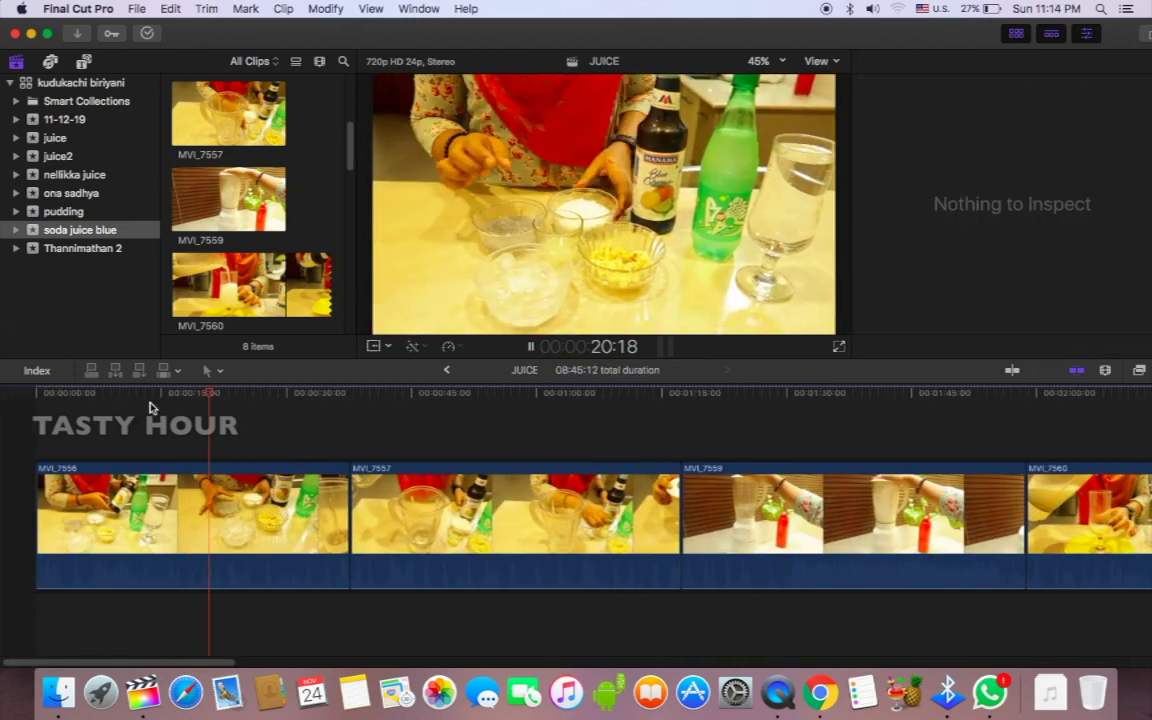
key("super+z")
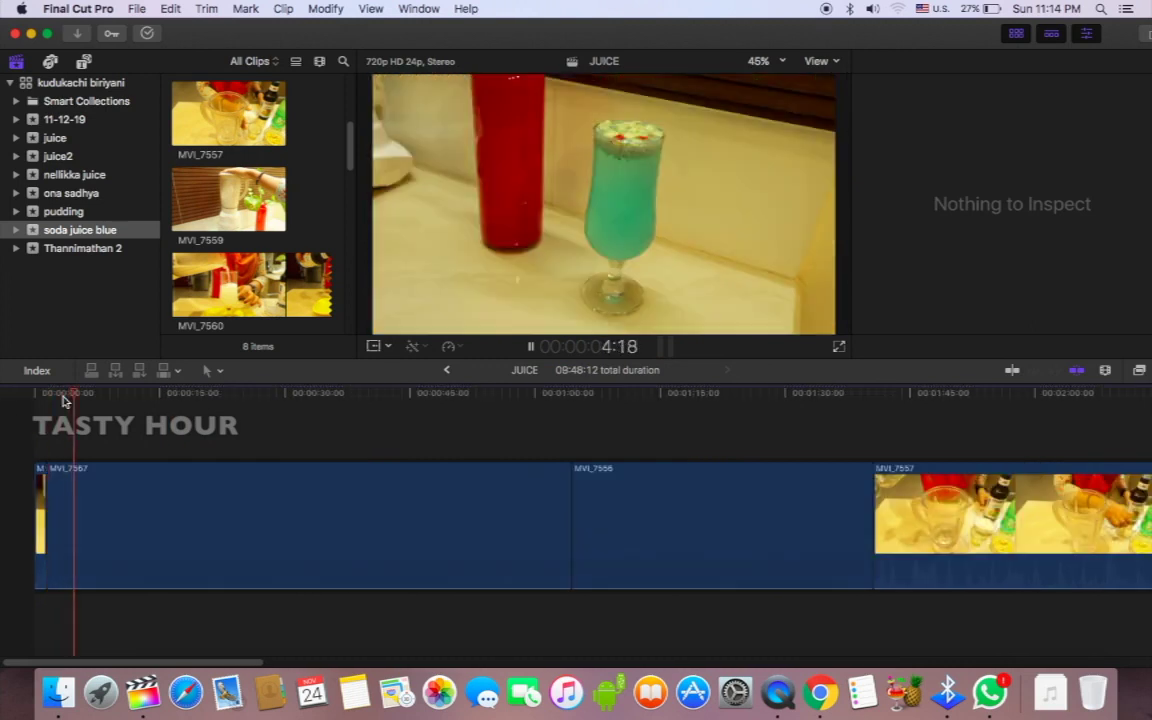
left_click(86, 503)
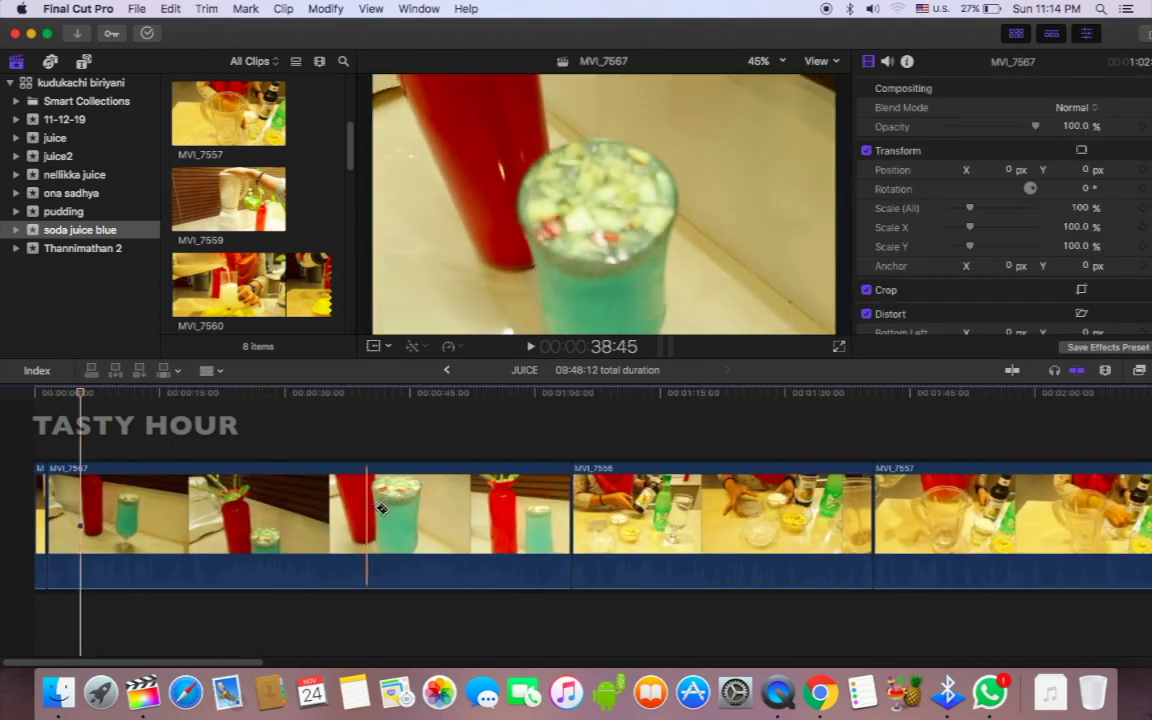
Split the opening MVI_7567 copy at three points with the Blade tool
key("b")
left_click(381, 511)
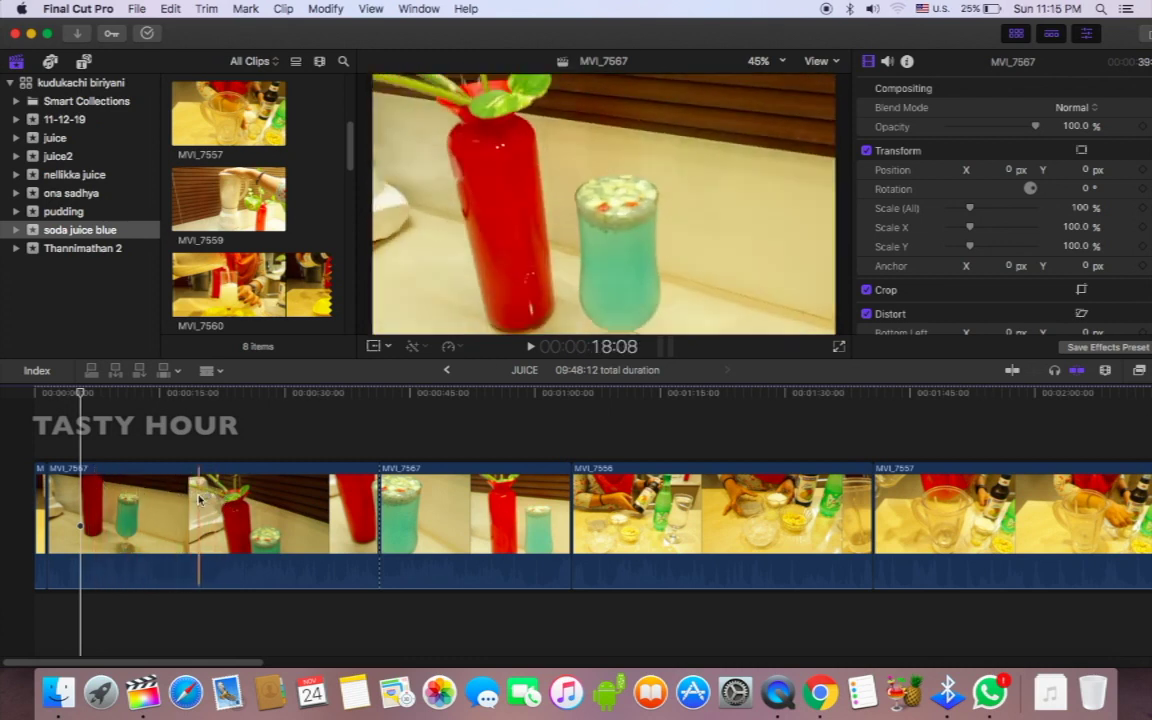
left_click(199, 500)
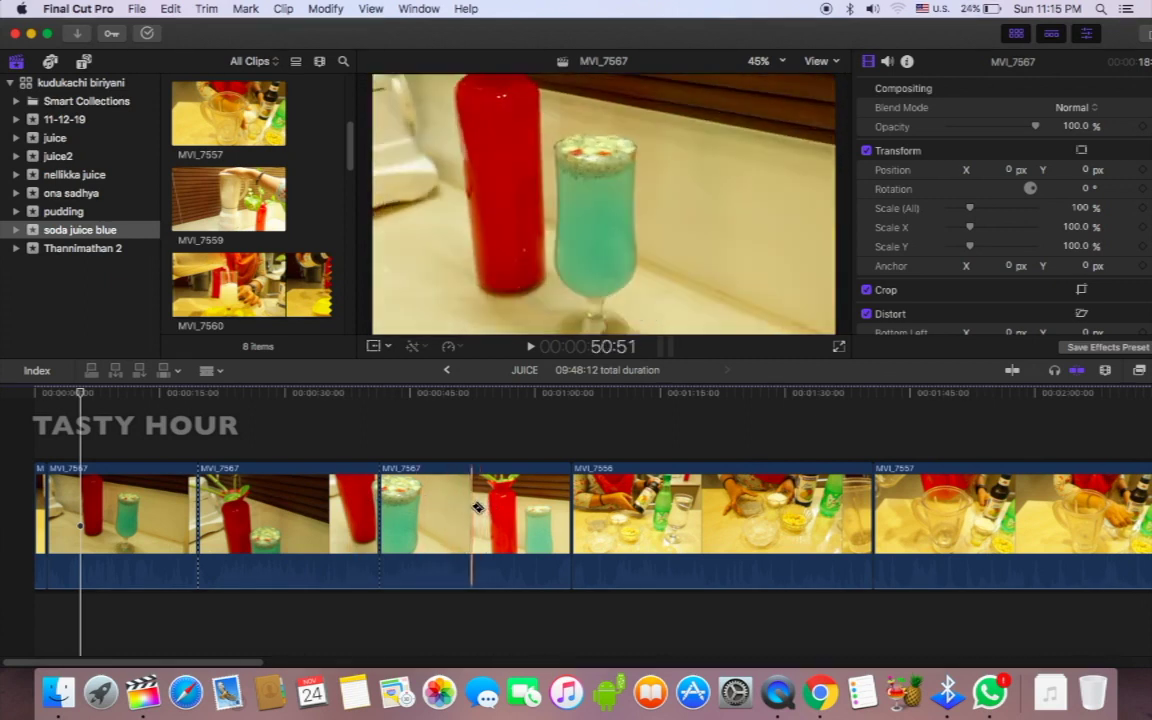
left_click(471, 510)
Delete the three unwanted MVI_7567 pieces and the tiny leading clip
key("Delete")
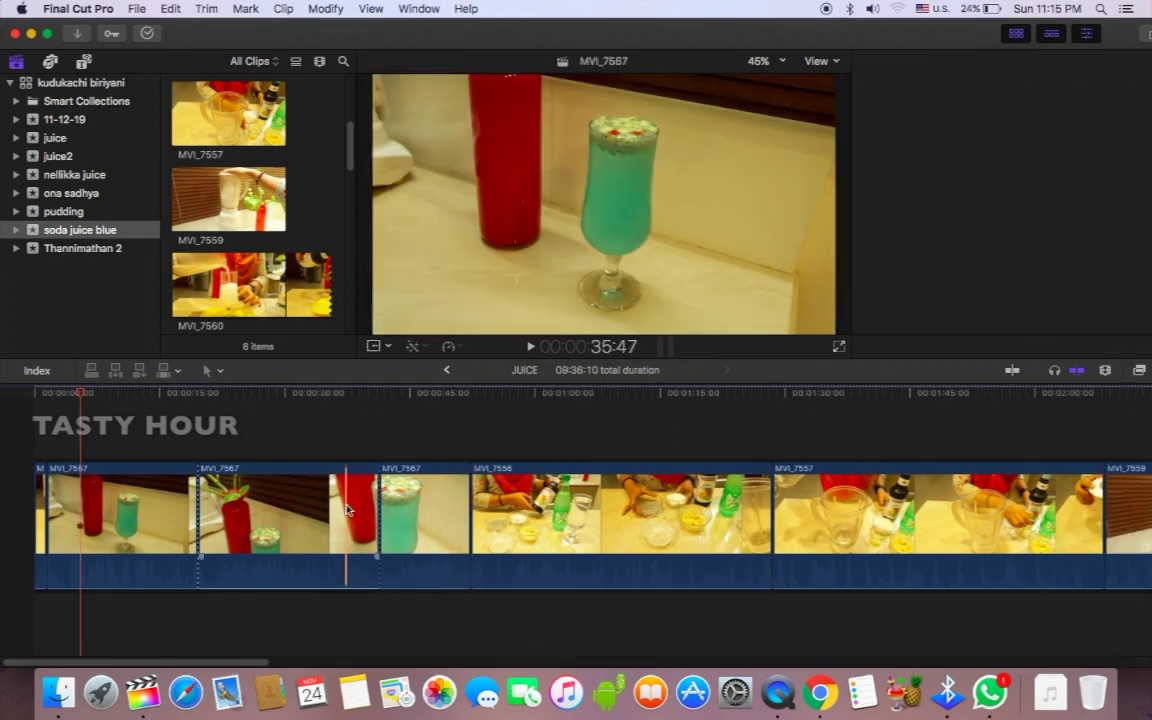
left_click(300, 510)
key("Delete")
left_click(143, 507)
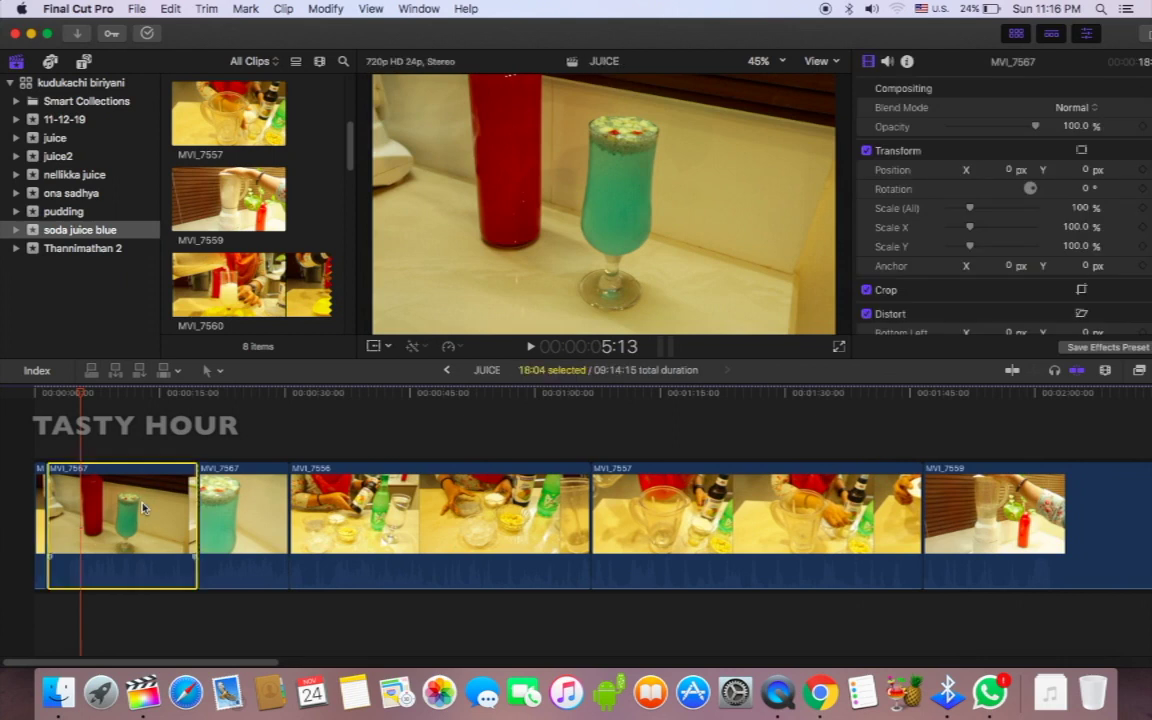
key("Delete")
left_click(40, 505)
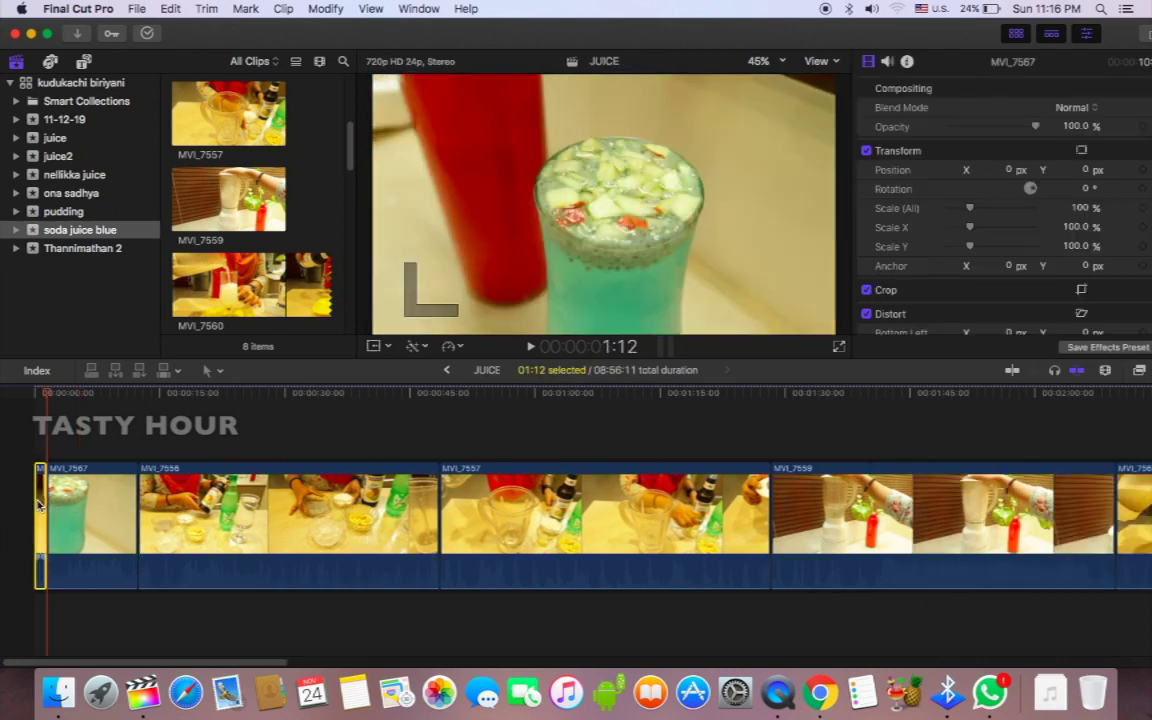
key("Delete")
Trim the start of MVI_7556 and play back the edited opening
mouse_move(44, 443)
left_mouse_down()
mouse_move(192, 401)
mouse_move(125, 395)
left_mouse_up()
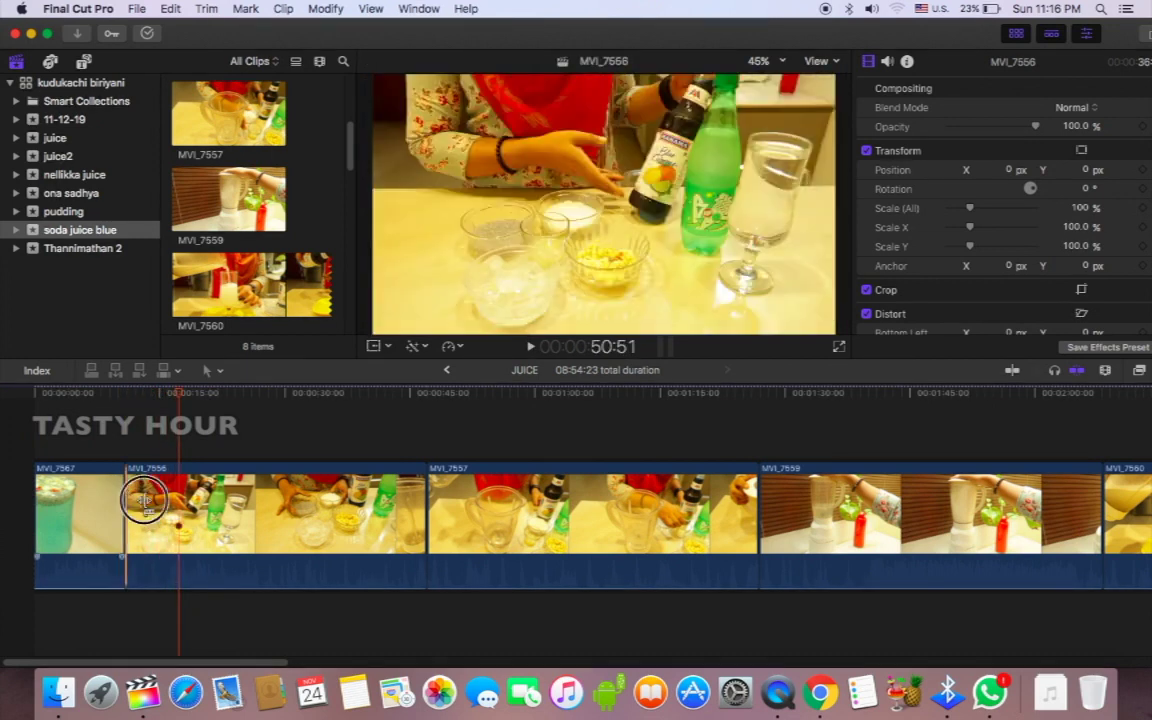
left_click_drag(125, 505, 192, 510)
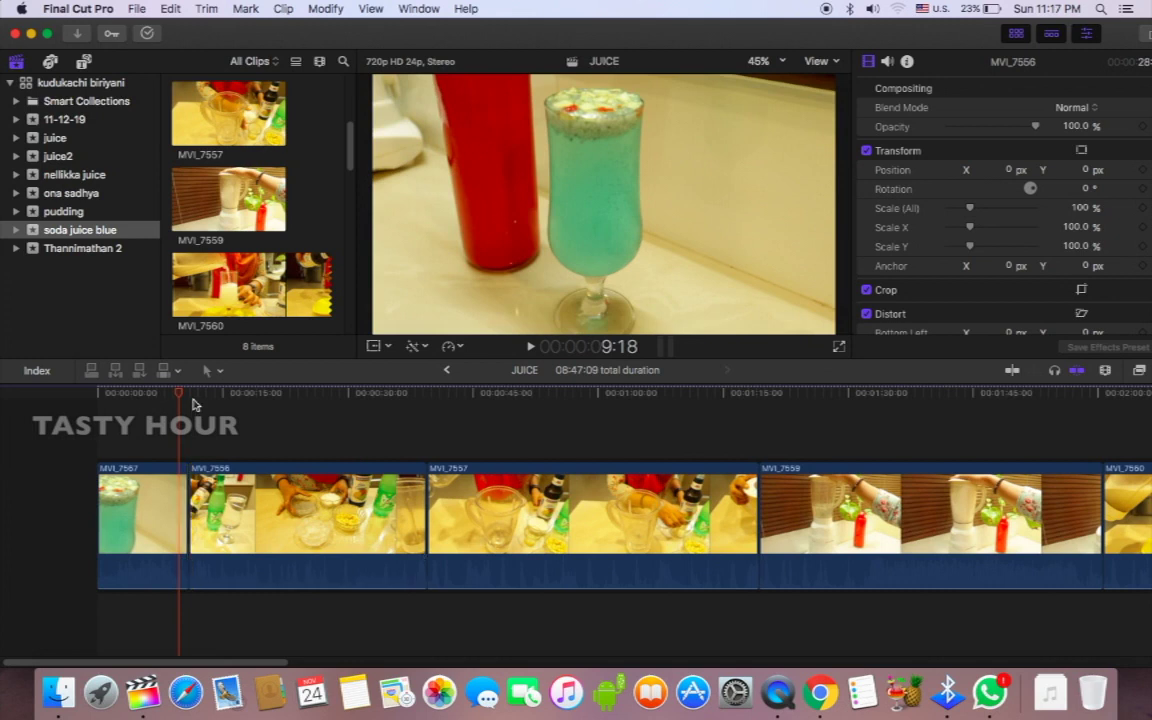
key("space")
key("super+4")
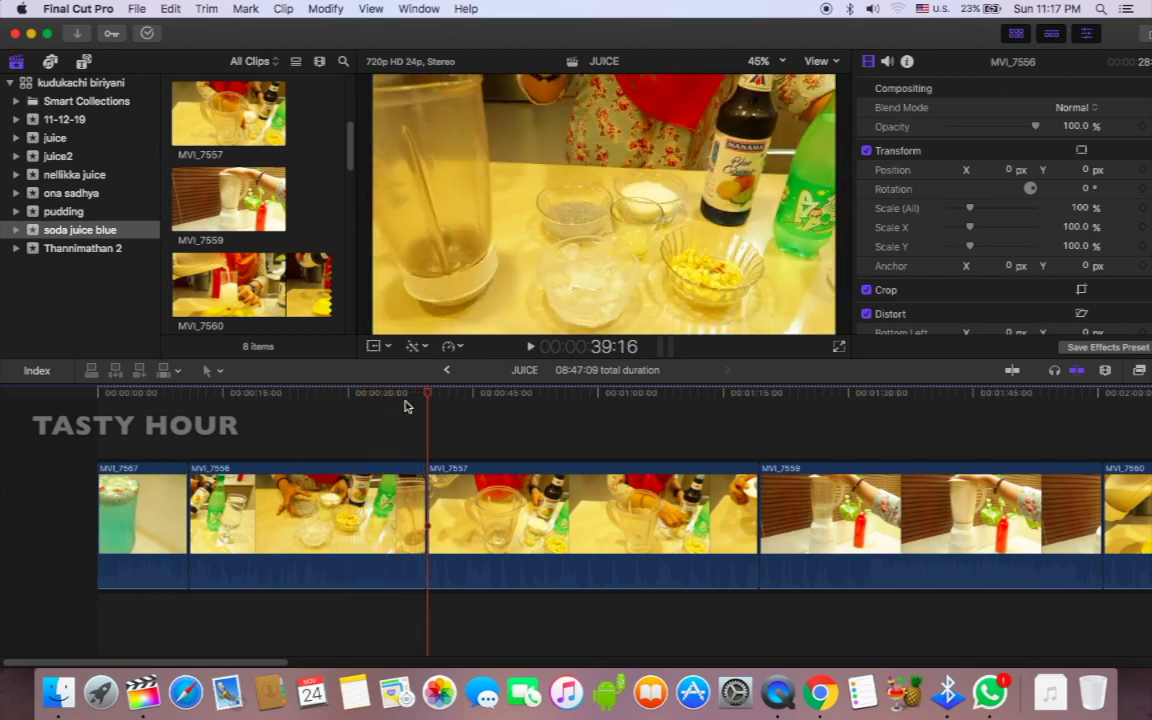
left_click(689, 302)
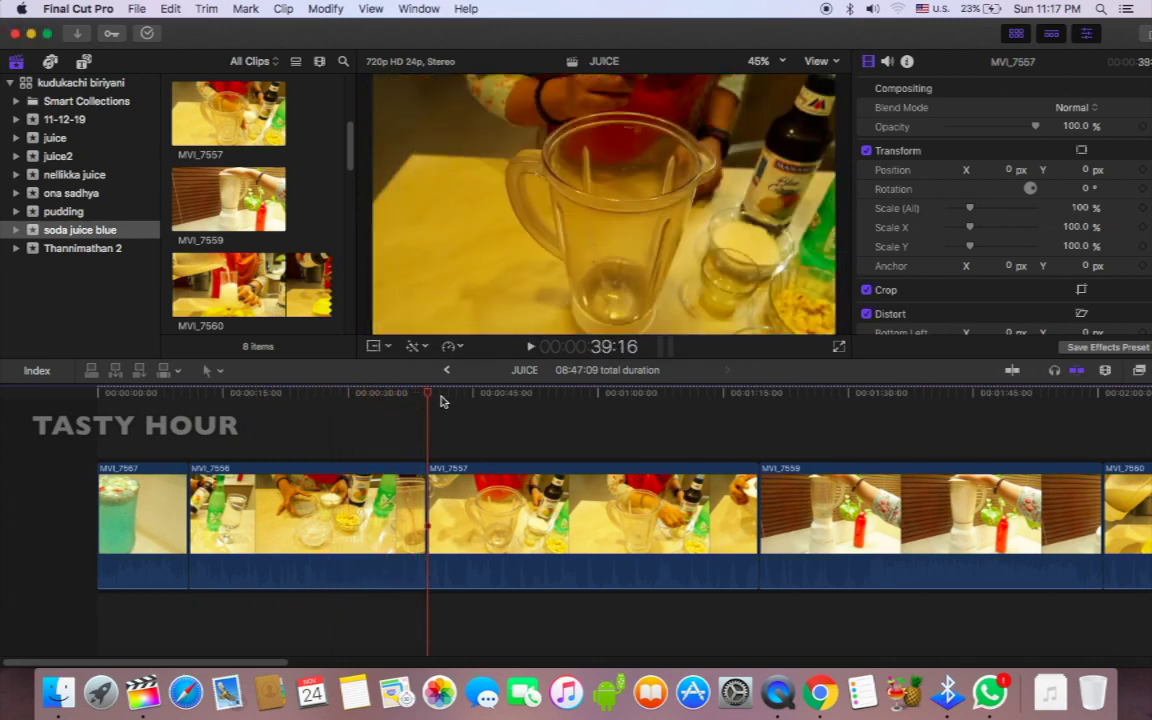
key("space")
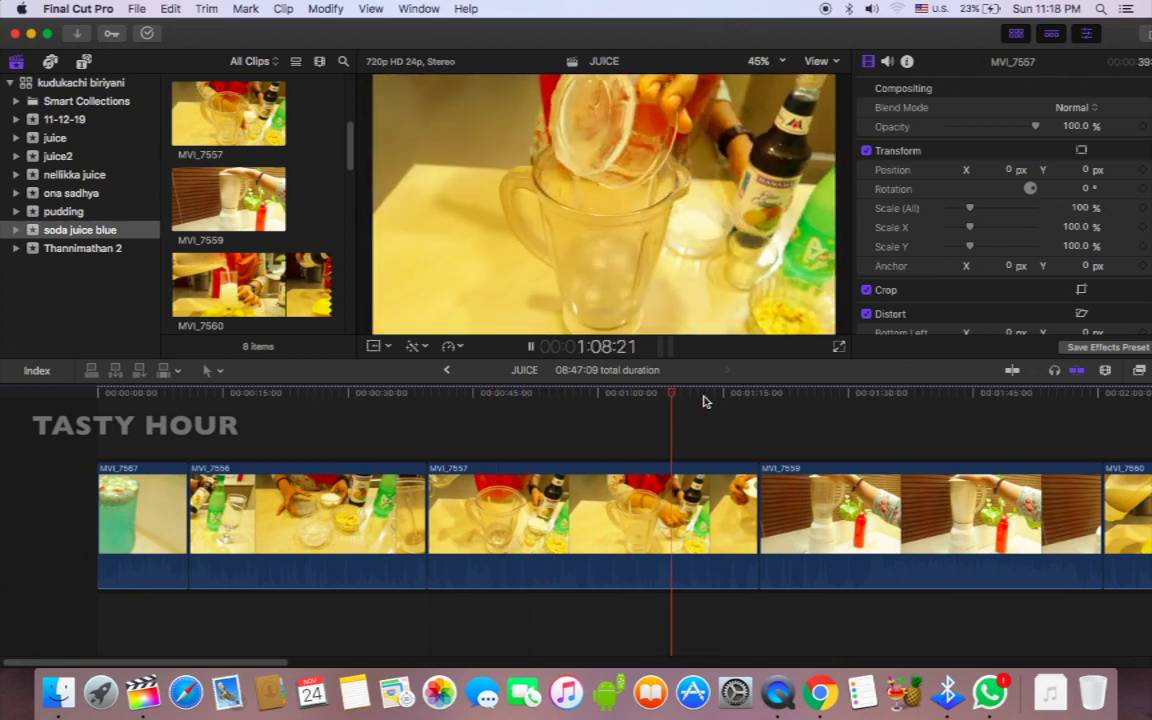
scroll(686, 434, "right", 5)
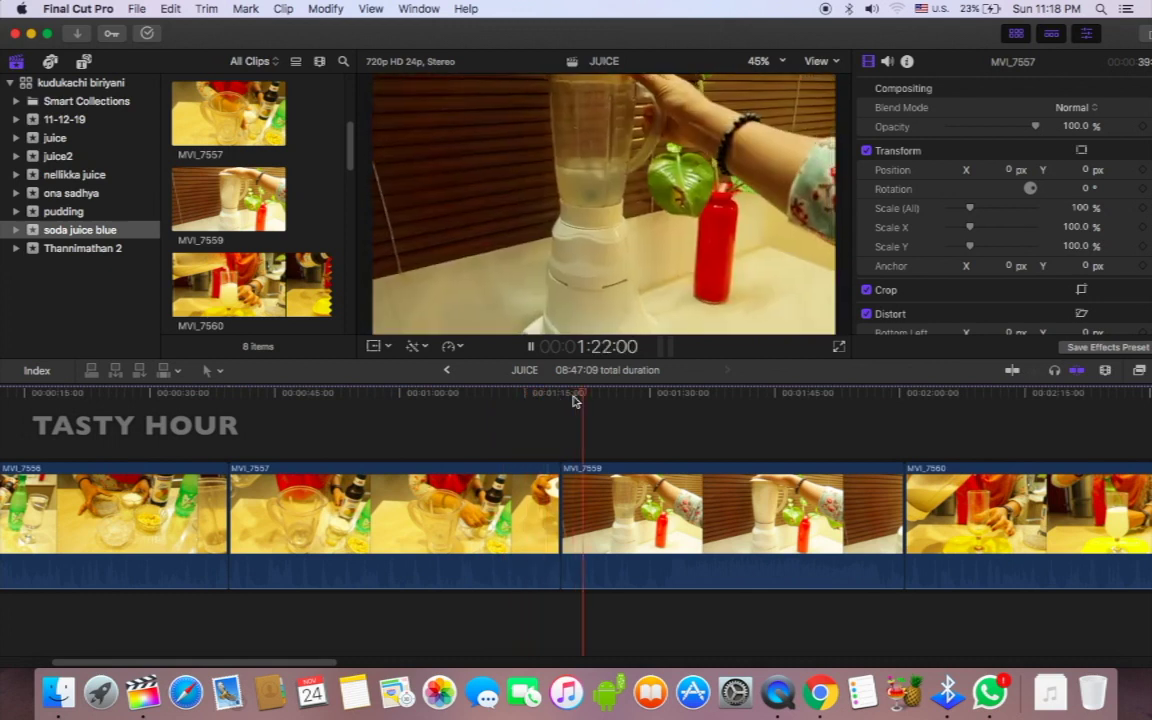
key("space")
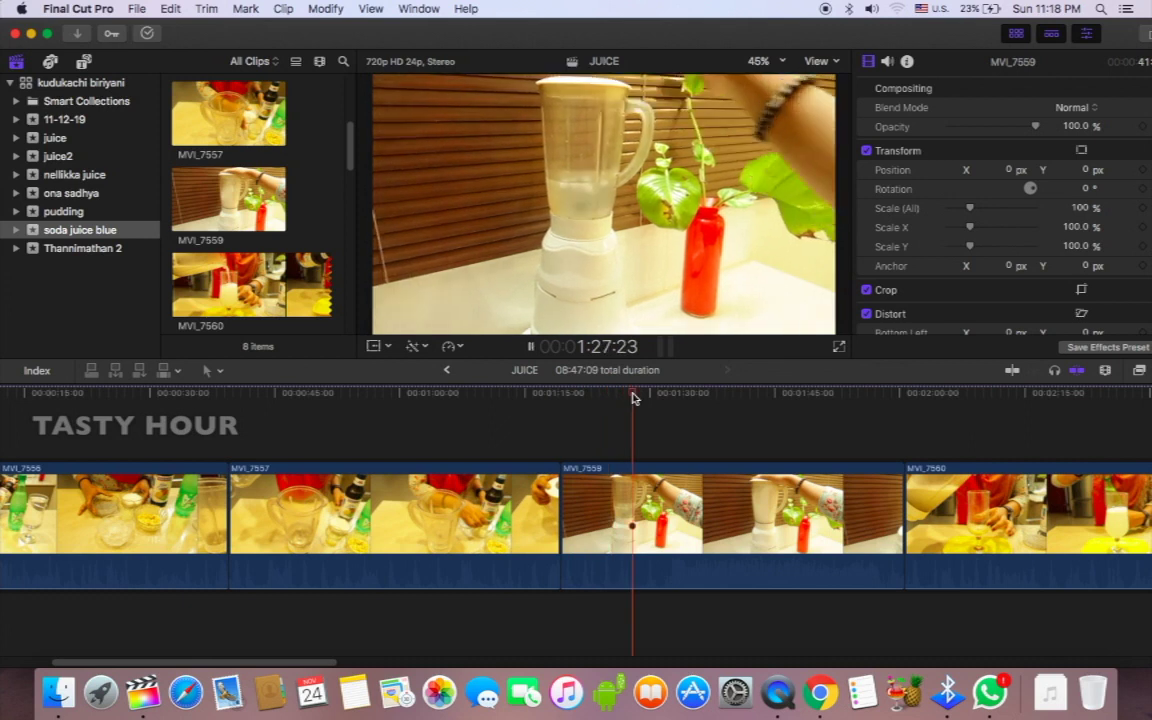
left_click(691, 398)
left_click(778, 398)
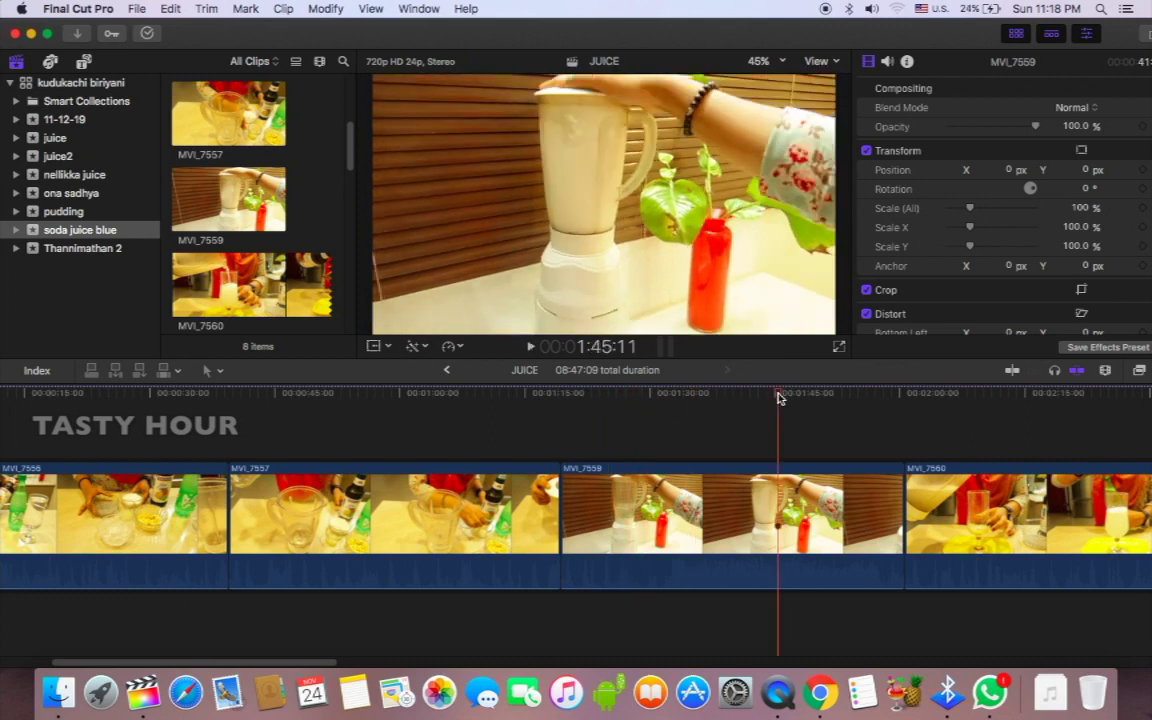
left_click(823, 396)
left_click(869, 397)
key("space")
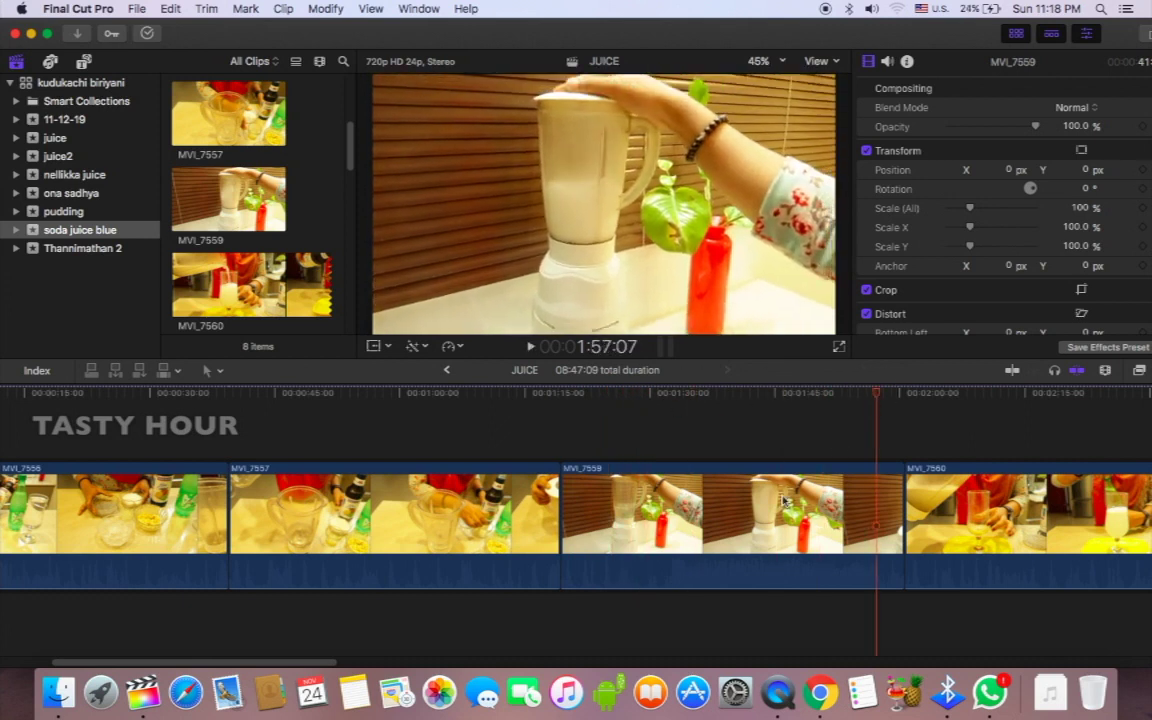
left_click(451, 346)
left_click(631, 377)
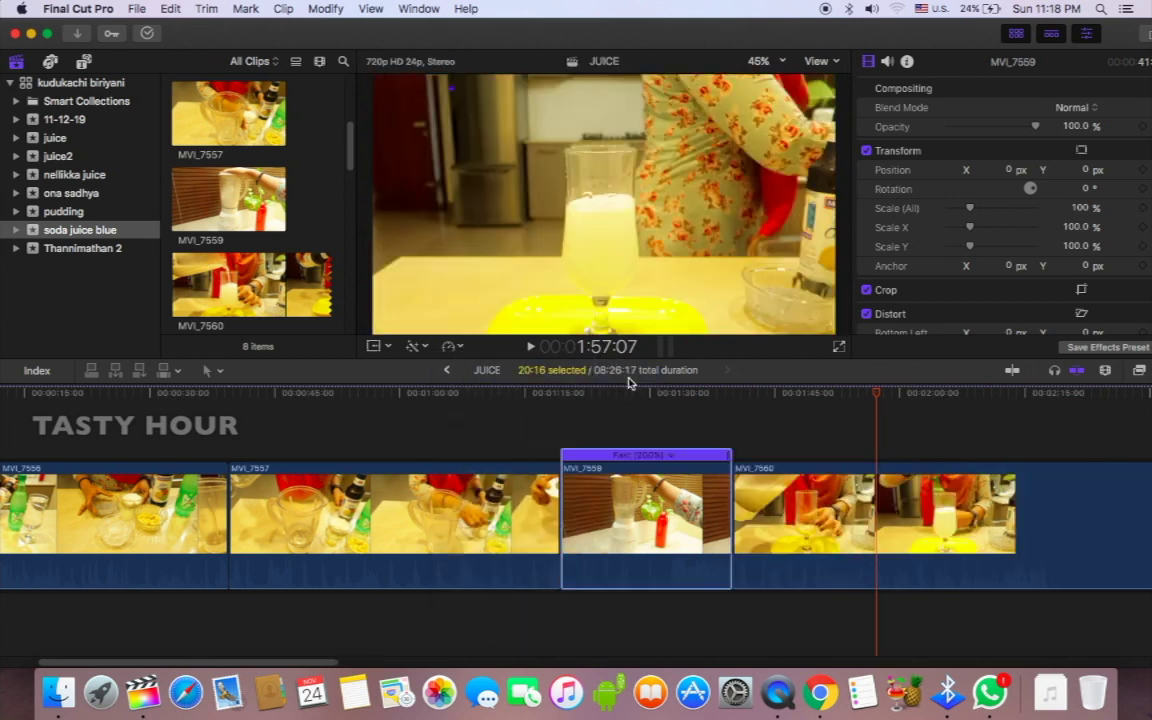
left_click(563, 397)
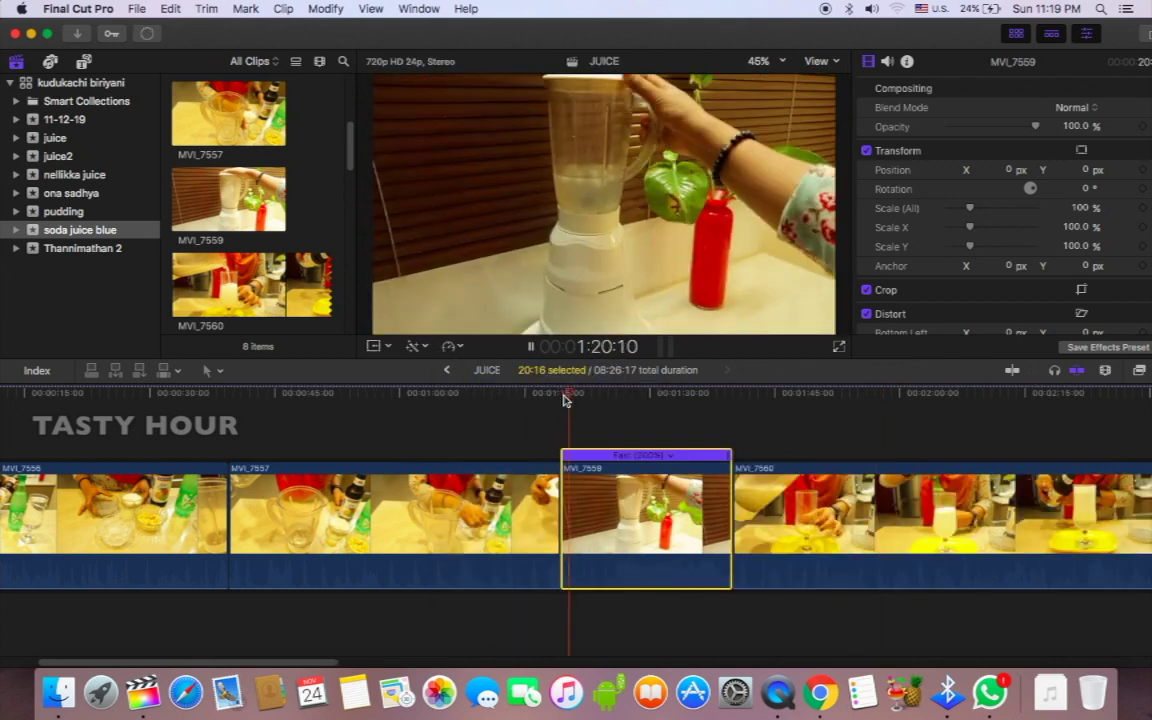
left_click(736, 398)
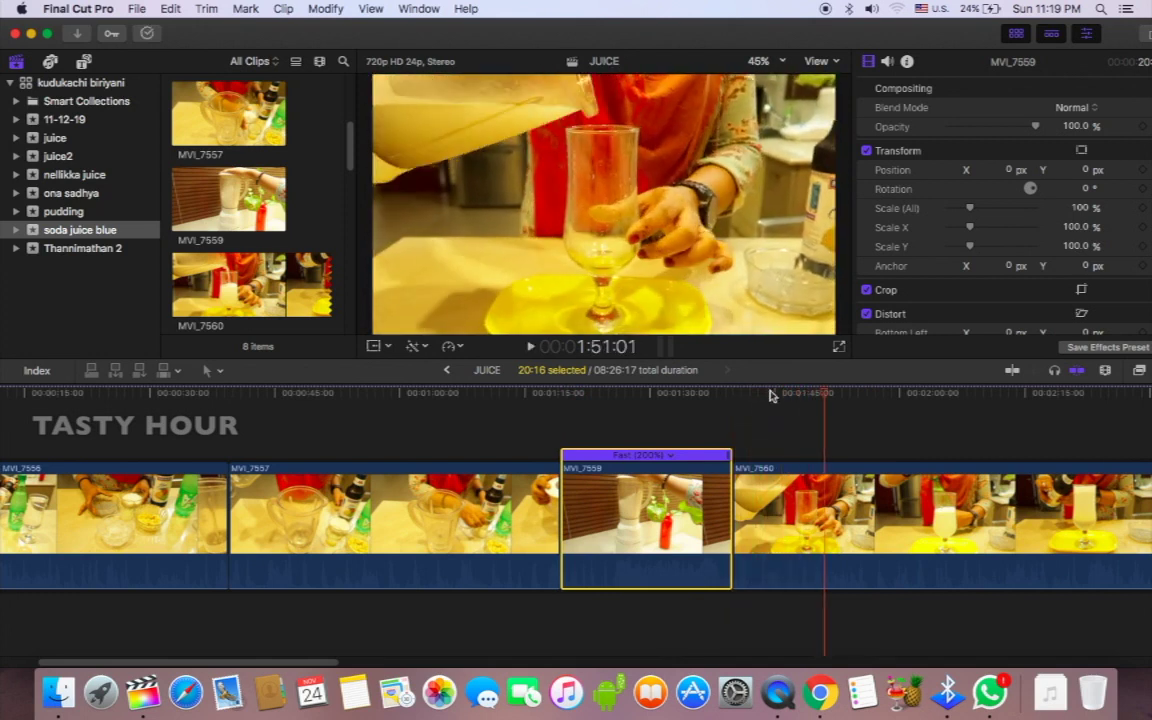
key("space")
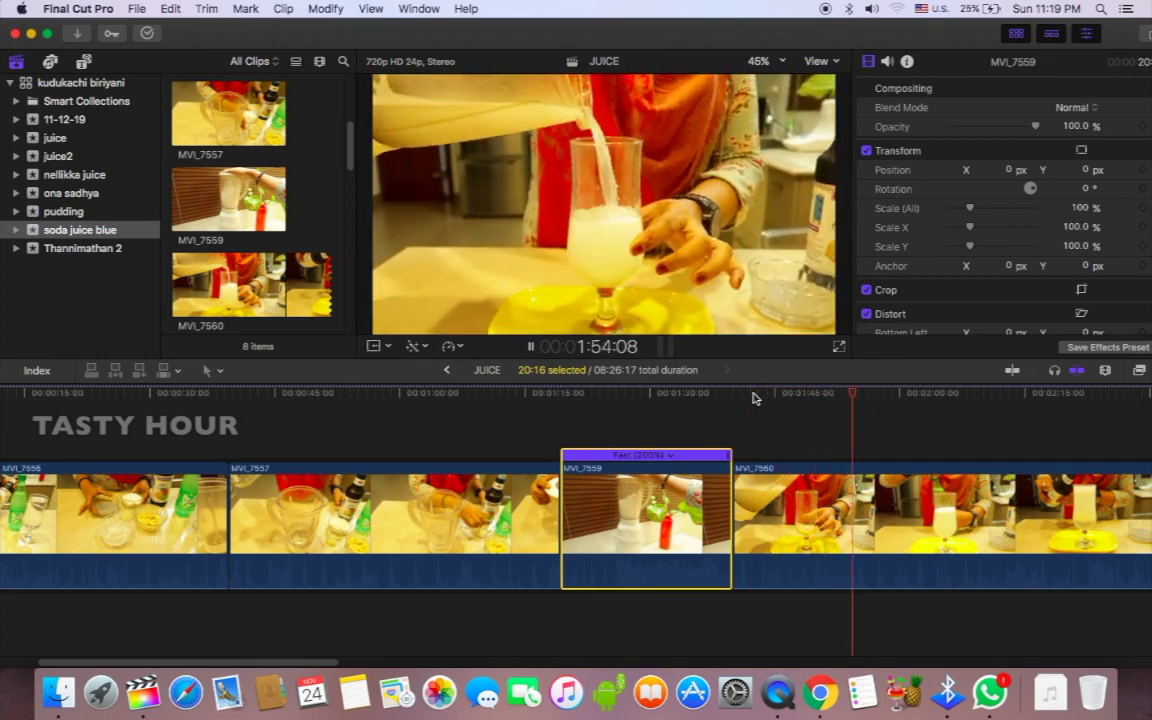
key("space")
scroll(792, 434, "right", 5)
scroll(722, 450, "right", 3)
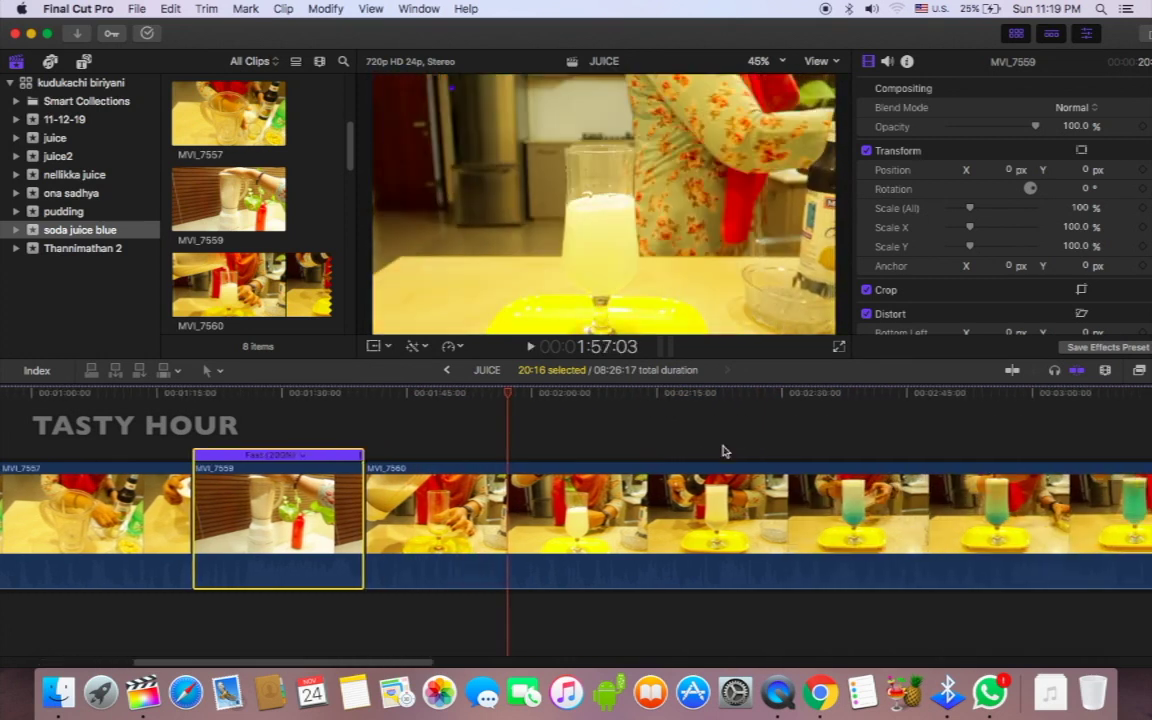
left_click_drag(507, 396, 660, 399)
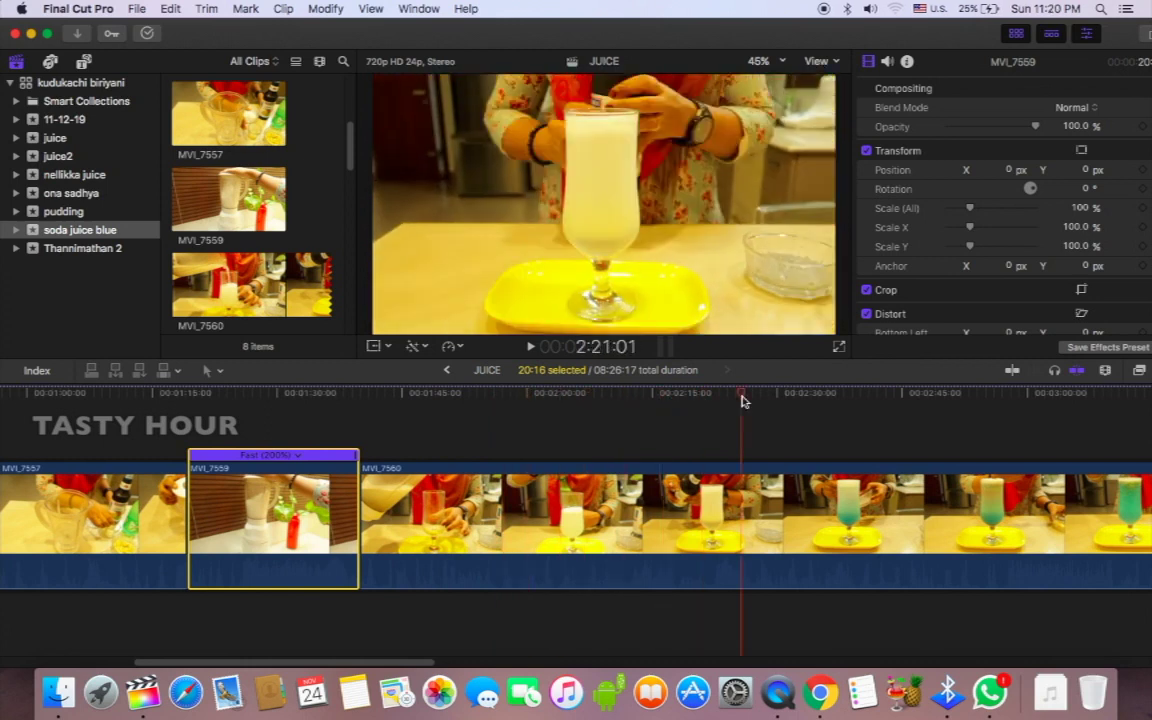
left_click_drag(660, 399, 968, 396)
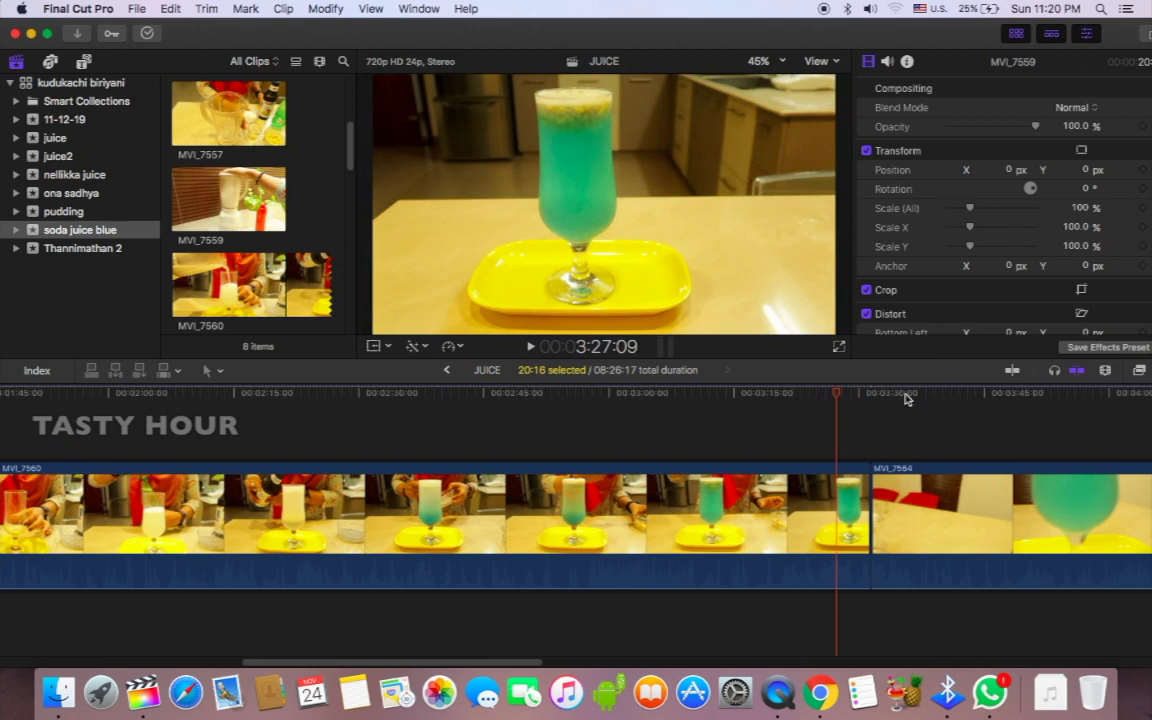
left_click(905, 397)
left_click(940, 399)
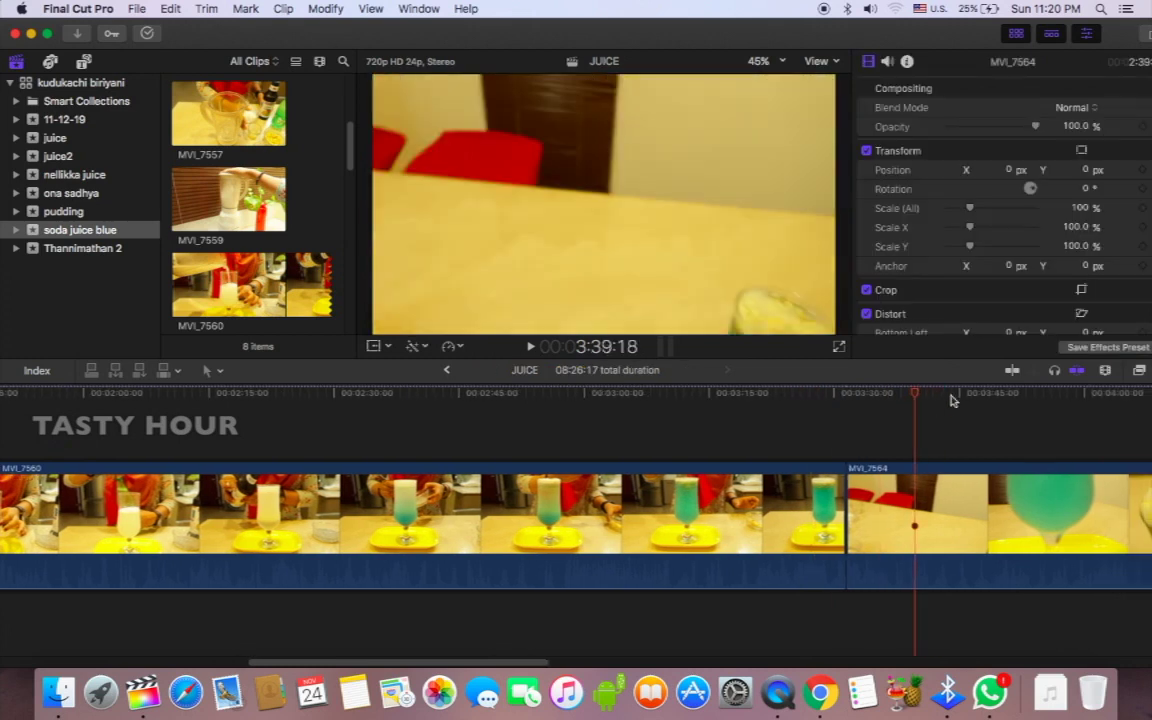
mouse_move(985, 397)
left_mouse_down()
mouse_move(1059, 402)
mouse_move(1004, 398)
left_mouse_up()
scroll(868, 420, "right", 10)
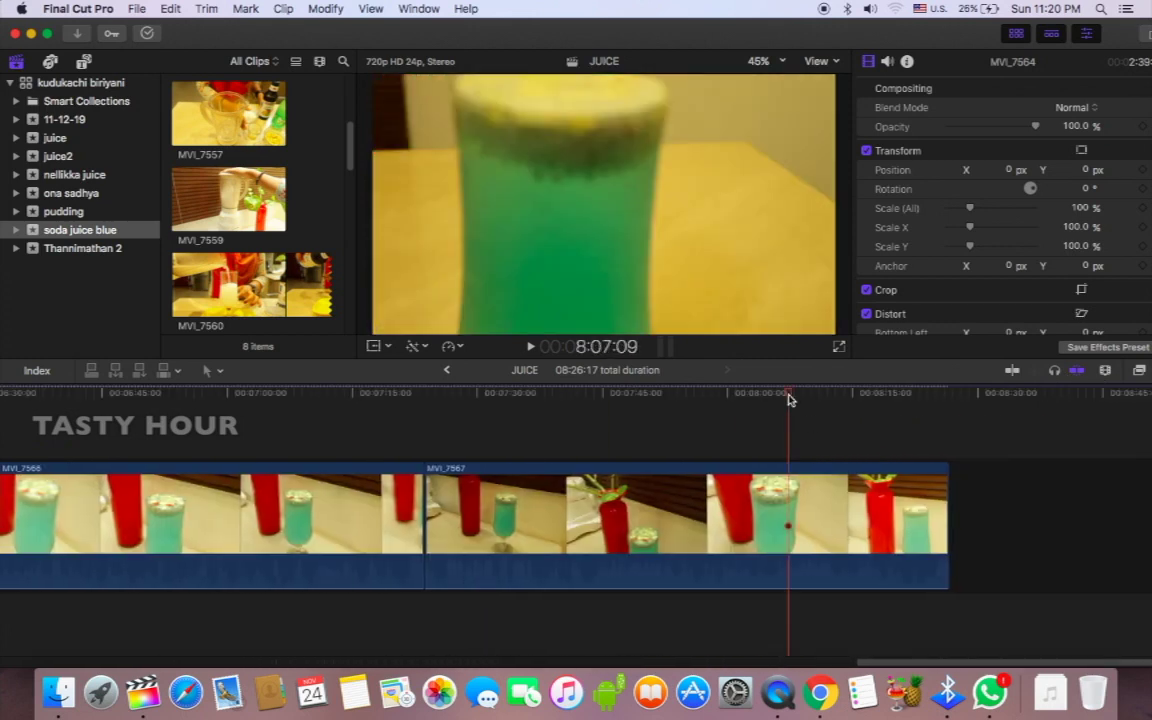
left_click(938, 398)
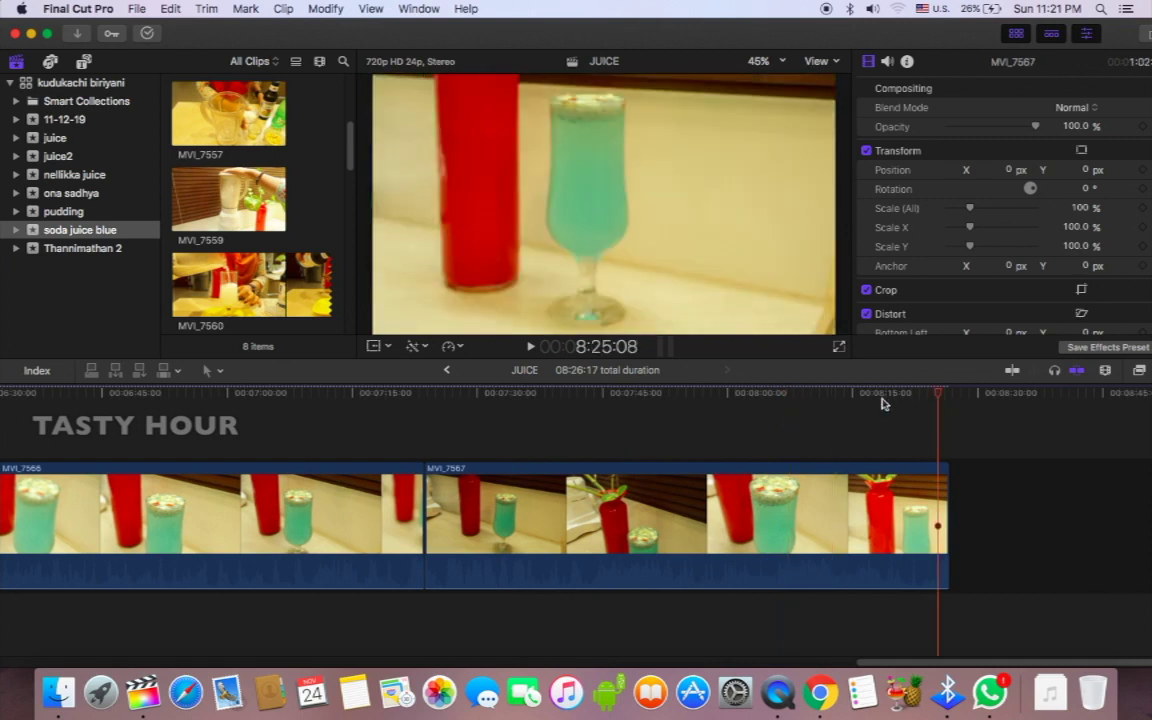
scroll(846, 406, "left", 10)
scroll(846, 406, "left", 10)
scroll(845, 409, "left", 10)
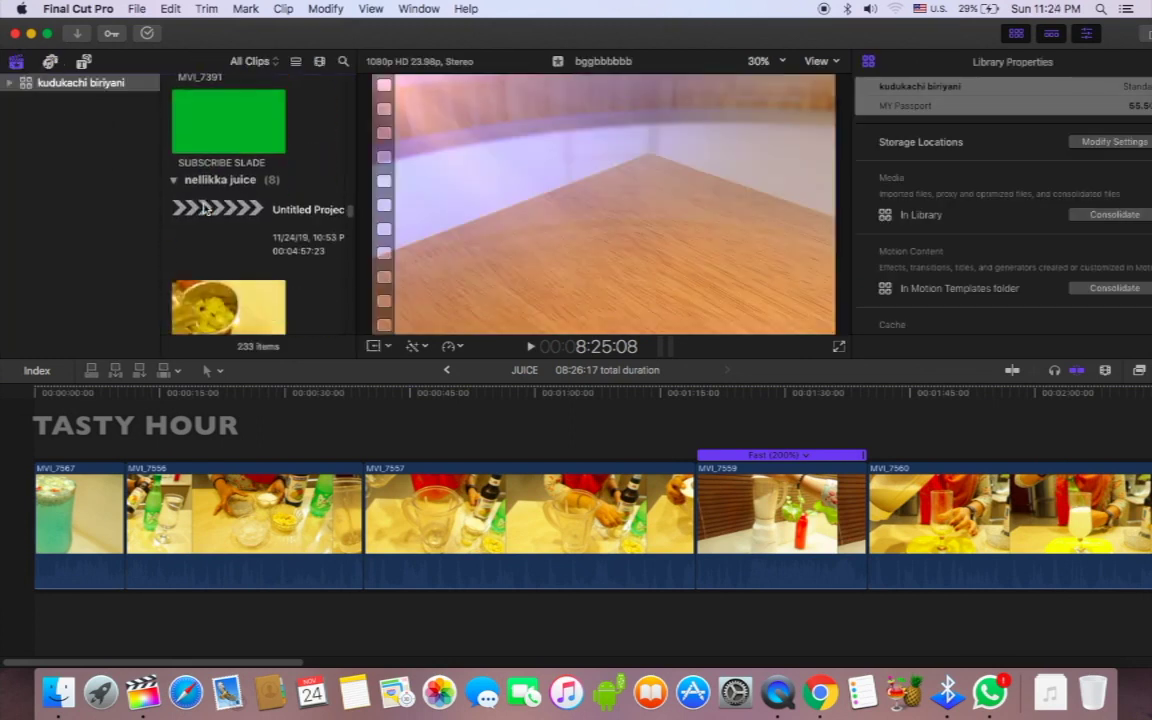
Scroll through the kudukachi biriyani library's 233 clips to locate the intro clip
scroll(205, 208, "down", 10)
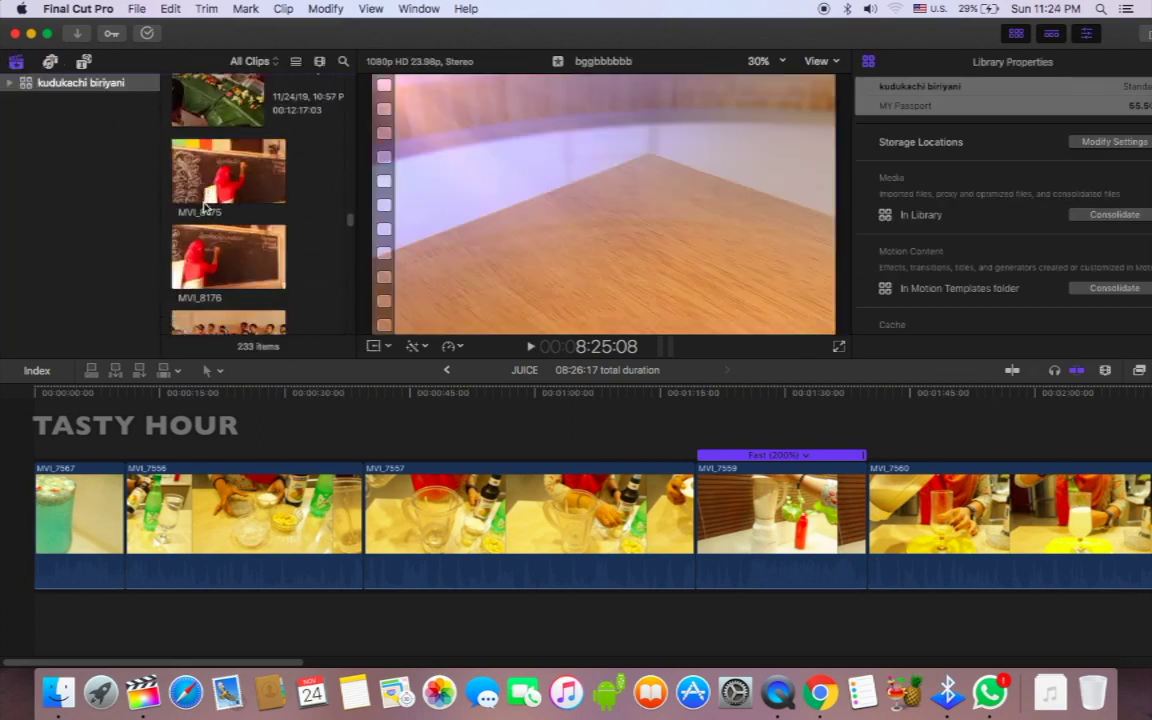
scroll(234, 192, "down", 10)
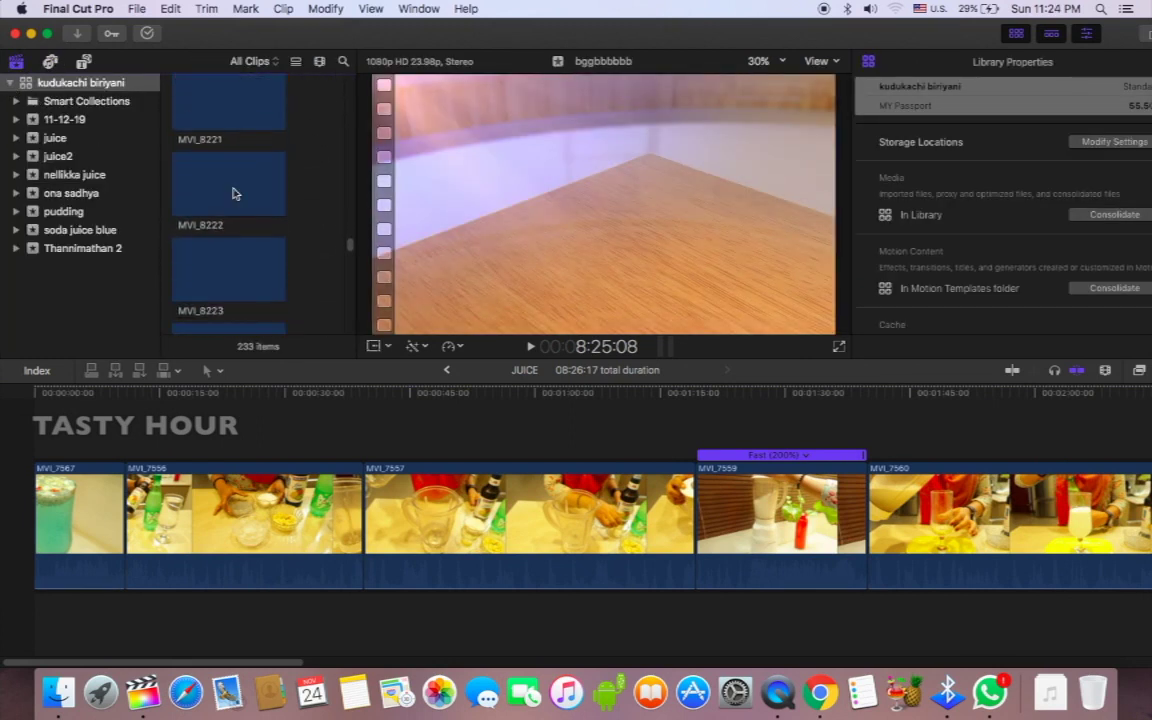
scroll(234, 192, "up", 15)
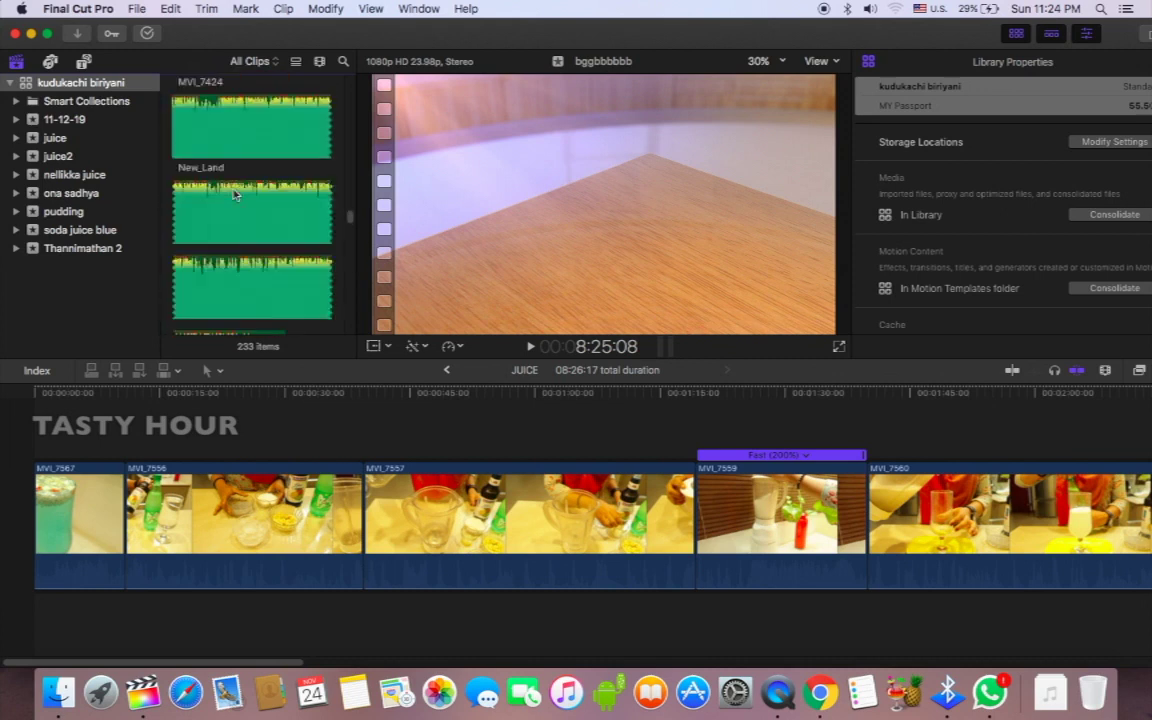
scroll(234, 193, "up", 10)
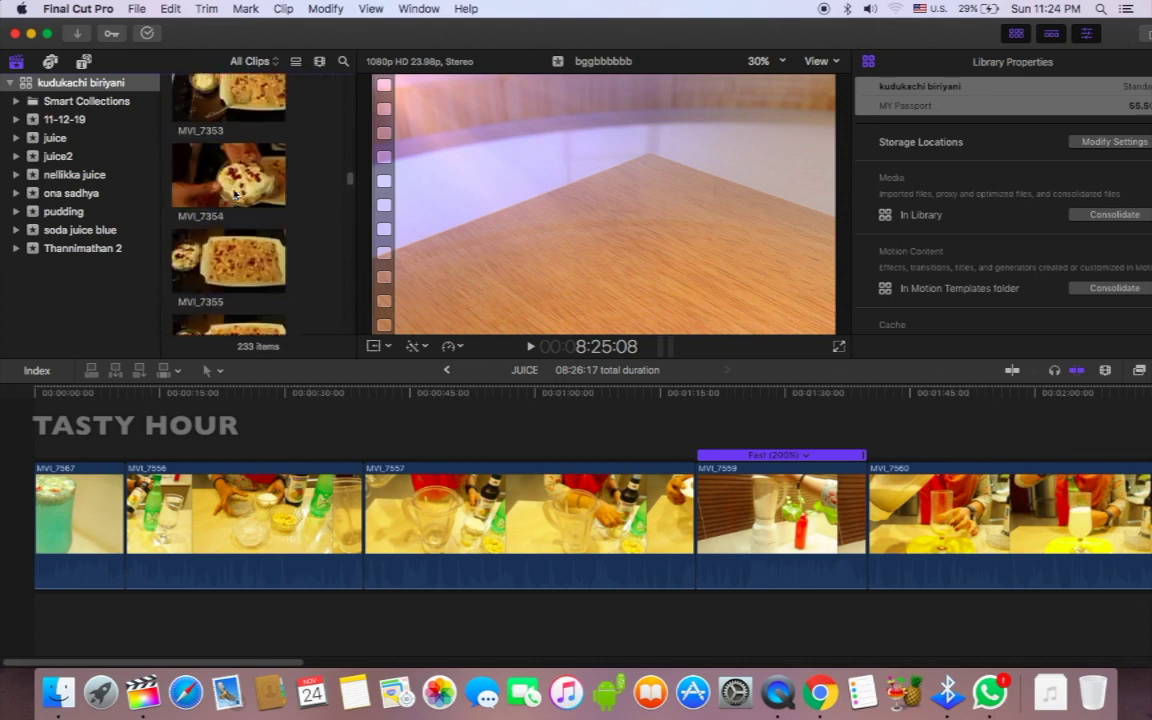
scroll(233, 194, "up", 10)
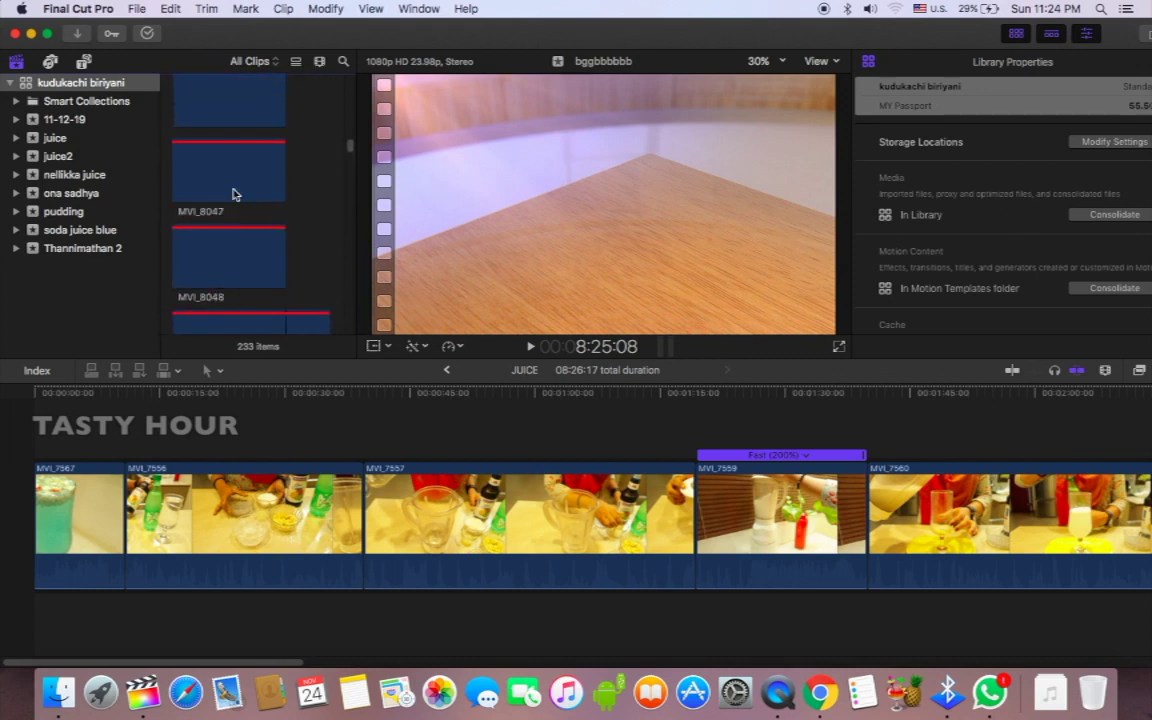
scroll(233, 194, "up", 5)
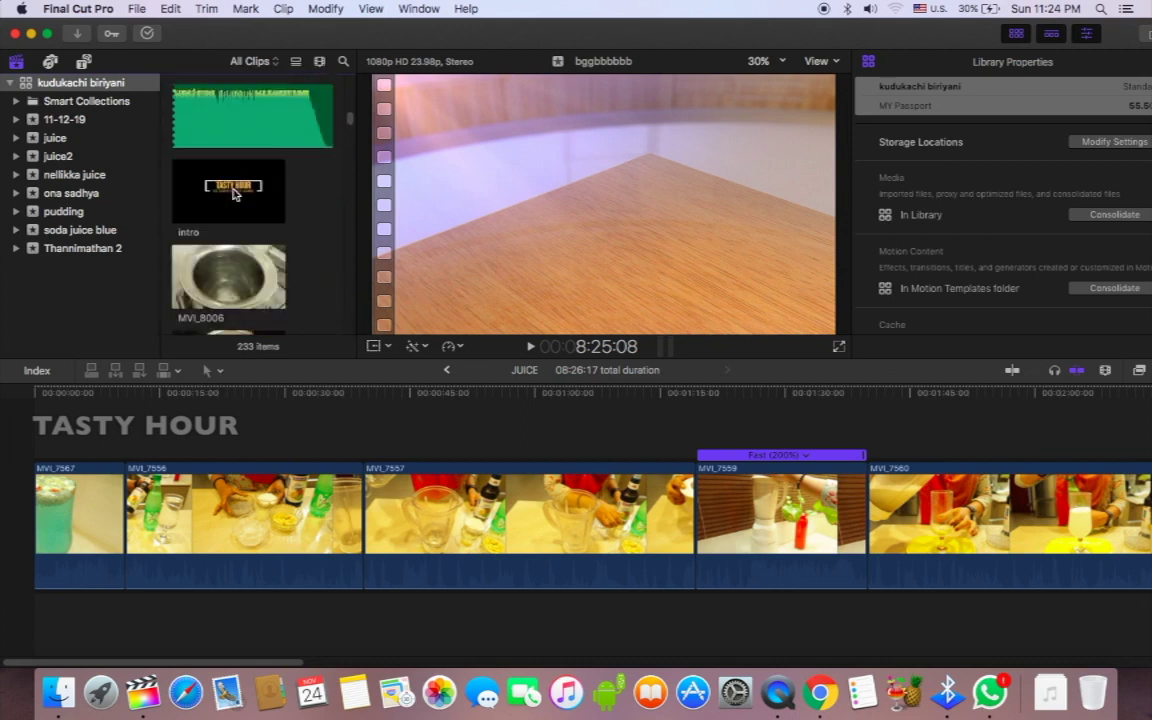
Place the Tasty Hour intro clip at the start of the JUICE timeline
left_click(233, 188)
scroll(212, 218, "up", 2)
left_click(218, 185)
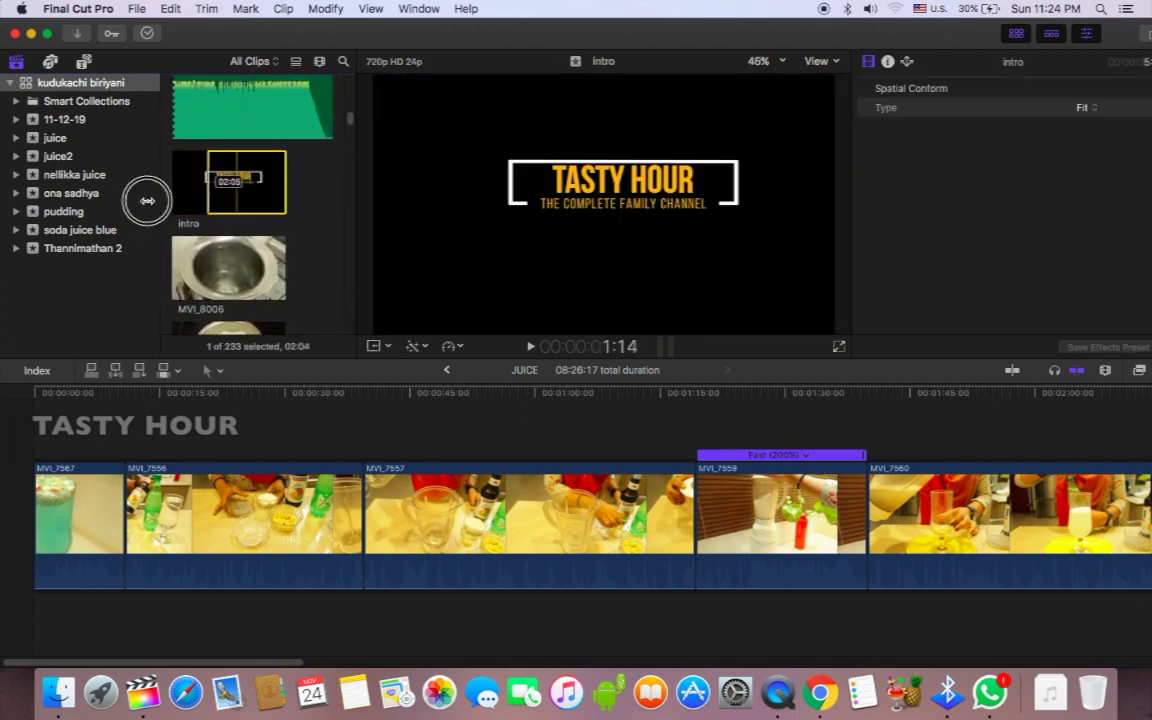
mouse_move(218, 192)
left_mouse_down()
mouse_move(192, 440)
mouse_move(5, 495)
left_mouse_up()
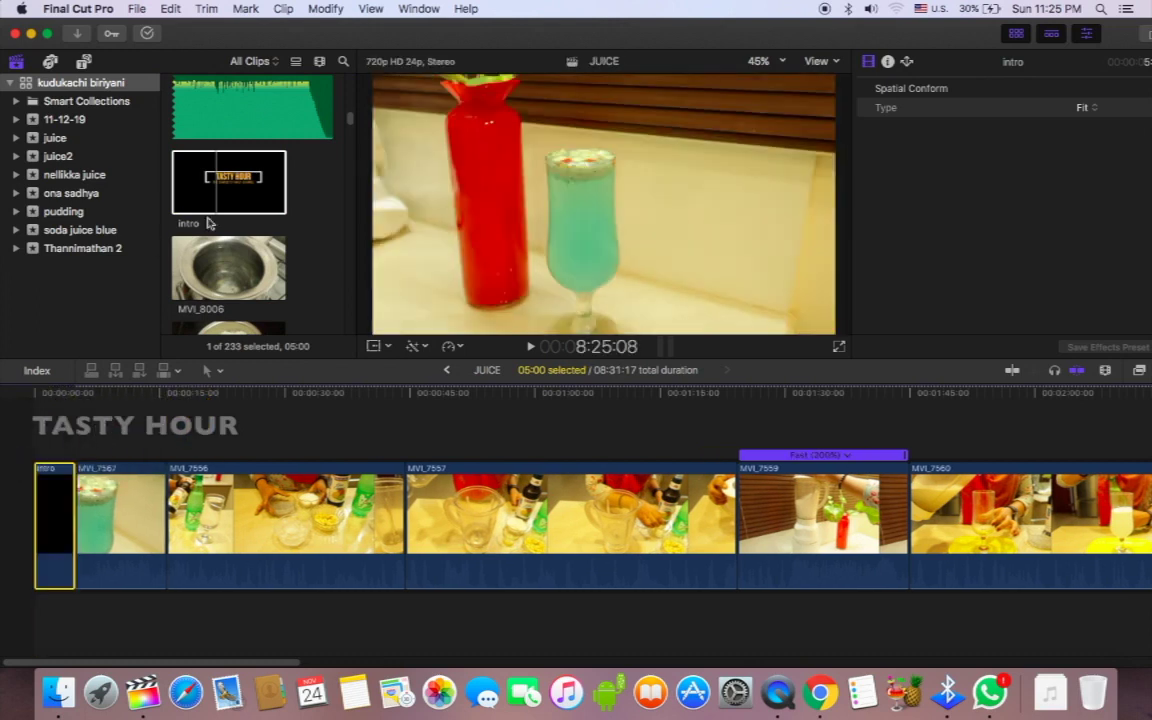
Add the True_Art_Real_Affection_Part_2 mp3 from Downloads beneath the video, starting at the timeline start
left_click(59, 692)
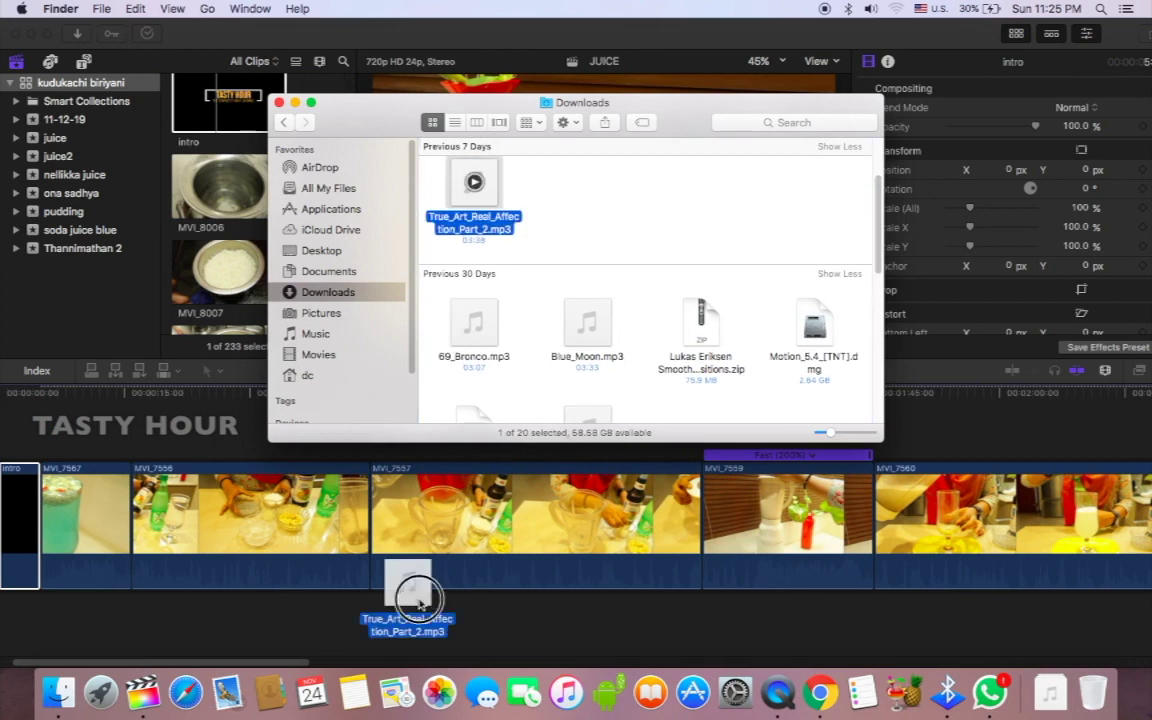
left_click_drag(417, 597, 419, 600)
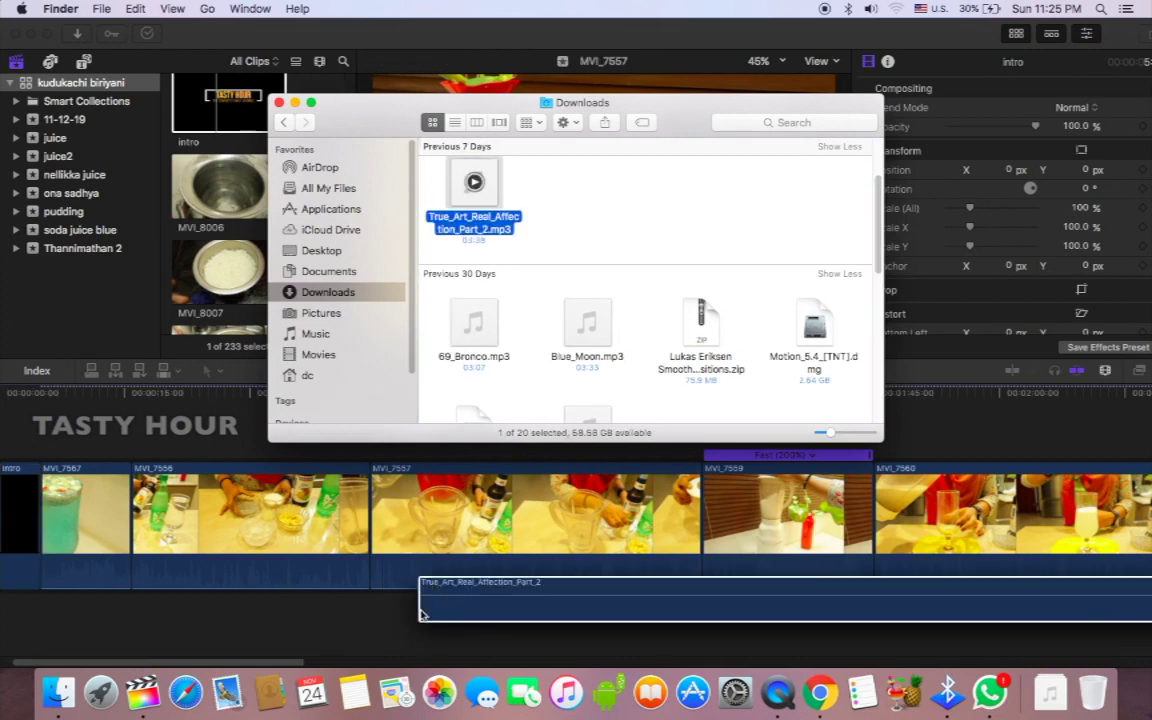
left_click(280, 103)
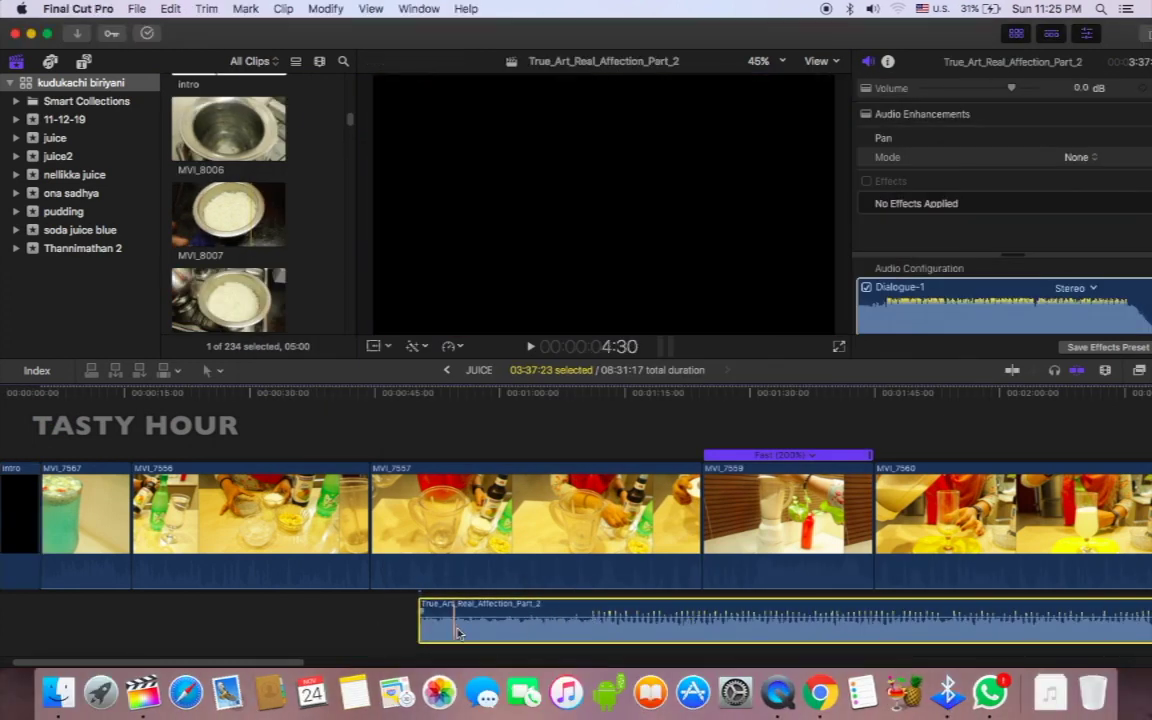
left_click_drag(464, 630, 108, 630)
Split off and delete the faded tail of the True_Art music
scroll(268, 614, "right", 10)
scroll(300, 600, "right", 5)
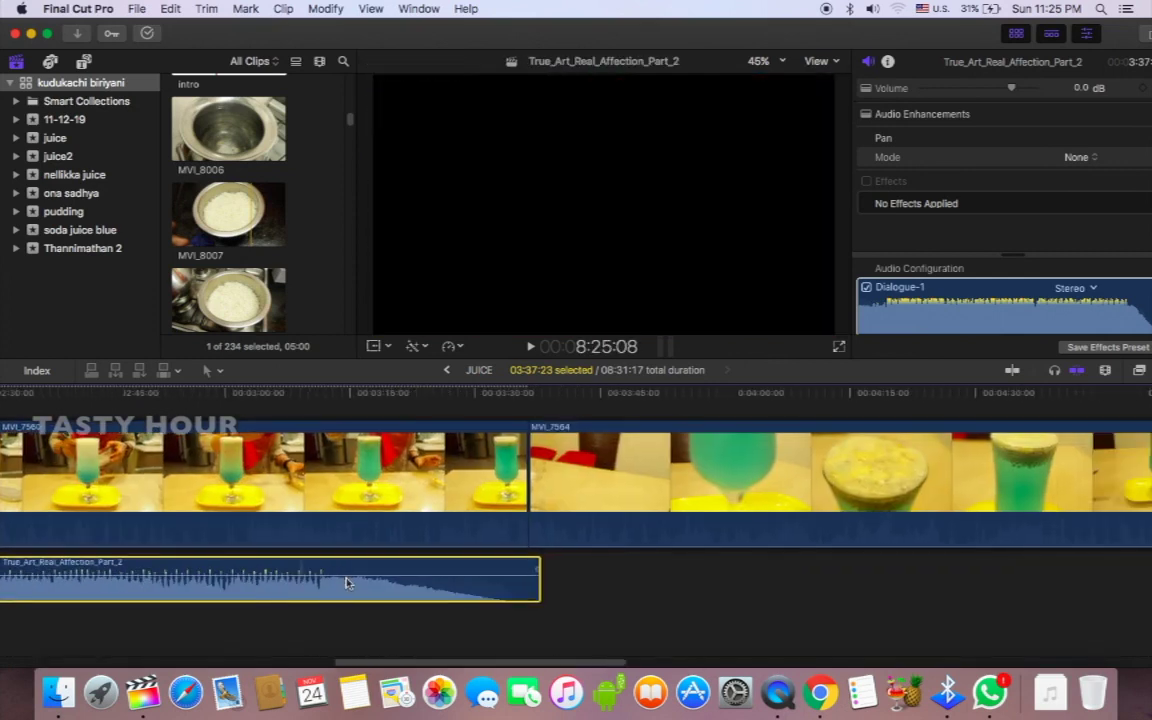
left_click(328, 578)
key("a")
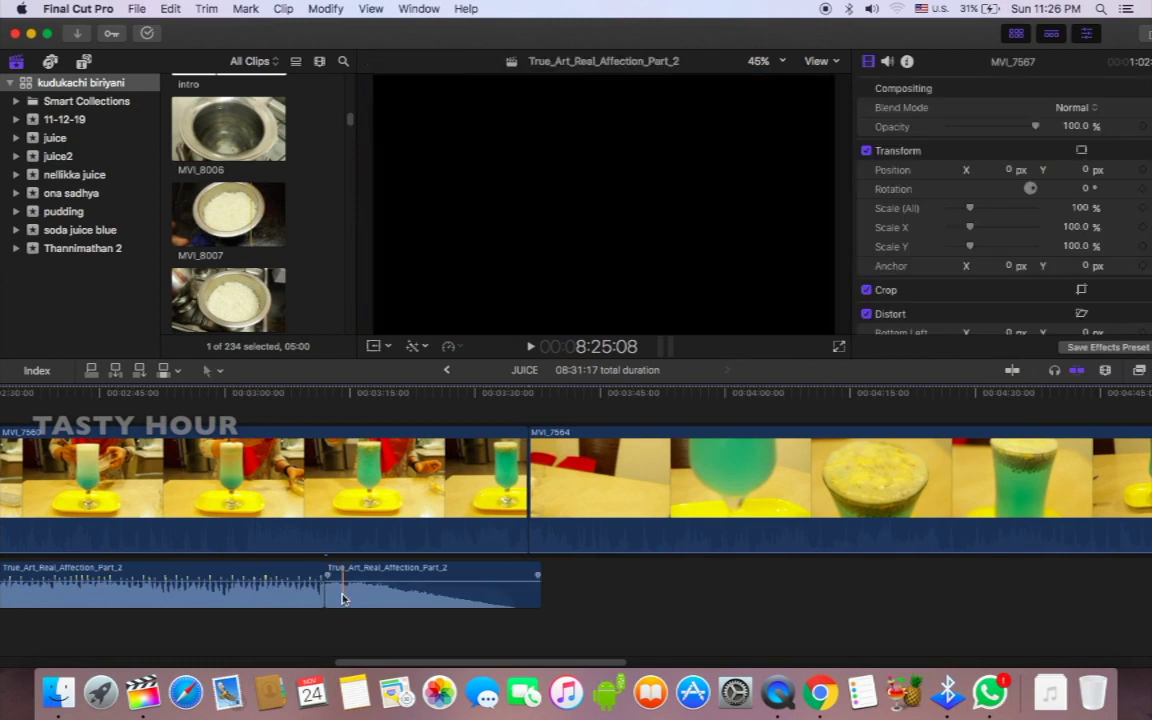
left_click(348, 596)
key("Delete")
Cut the music where the last video ends, deleting the excess and the empty gap
left_click(283, 598)
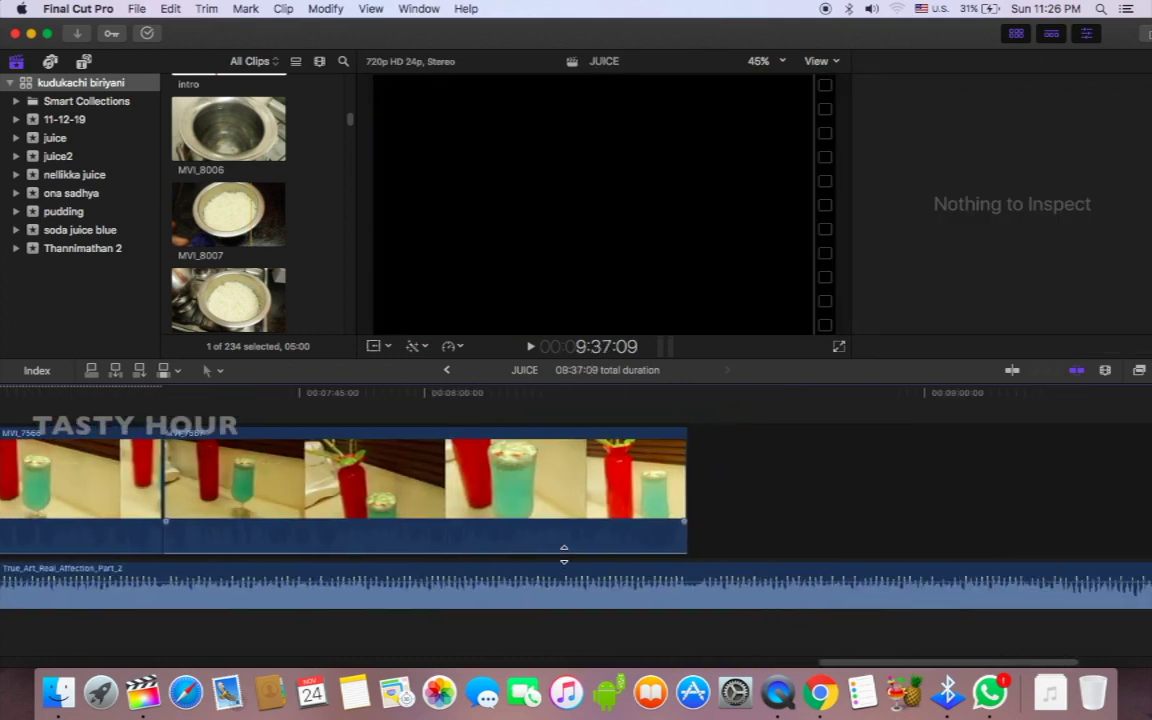
left_click(688, 570)
key("Delete")
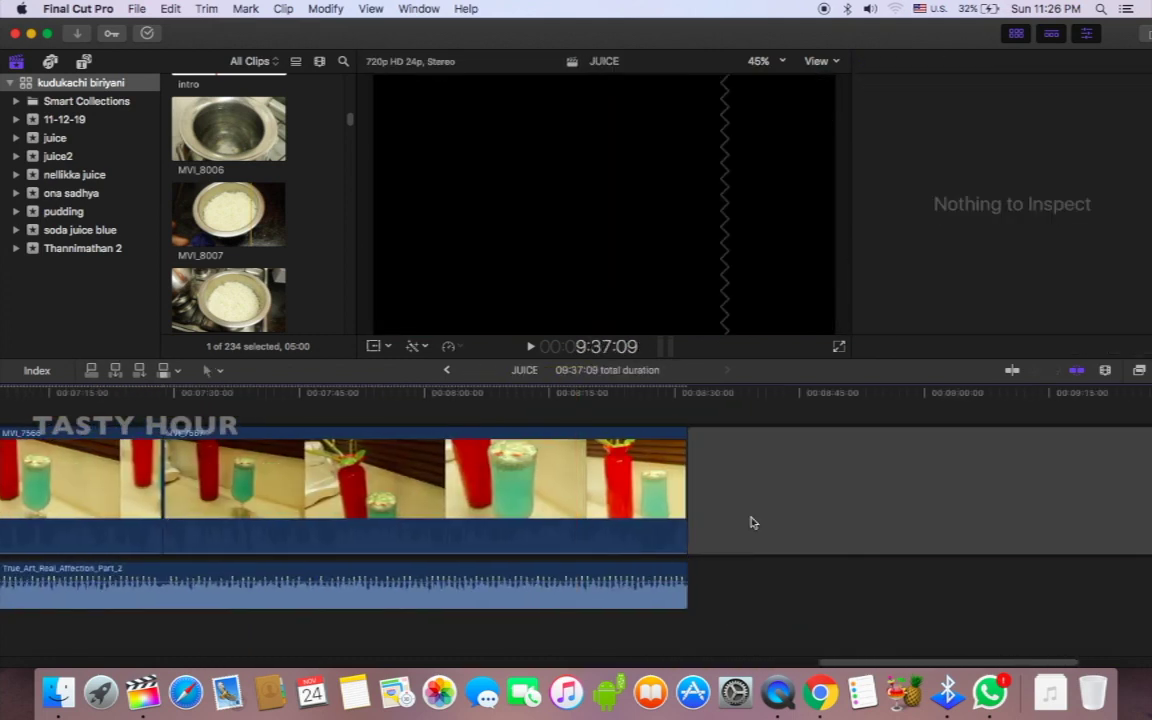
left_click(751, 522)
key("Delete")
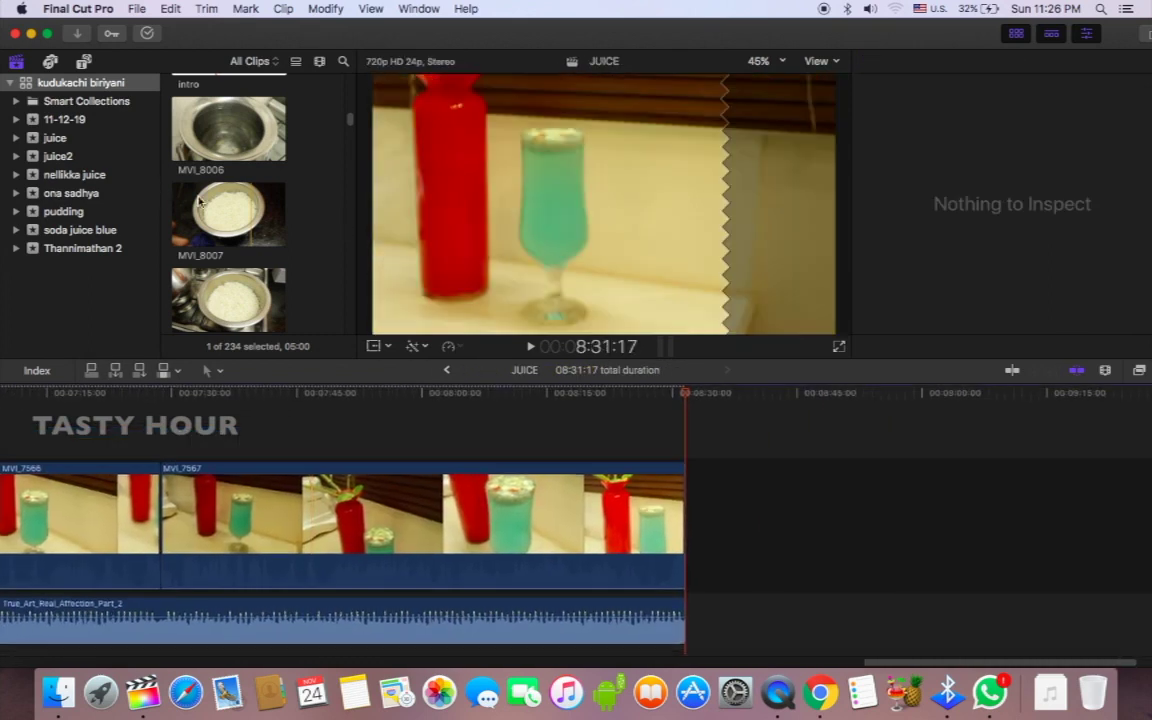
Place the Tasty Hour title above the closing clips, then delete it again
scroll(203, 224, "up", 5)
left_click(201, 290)
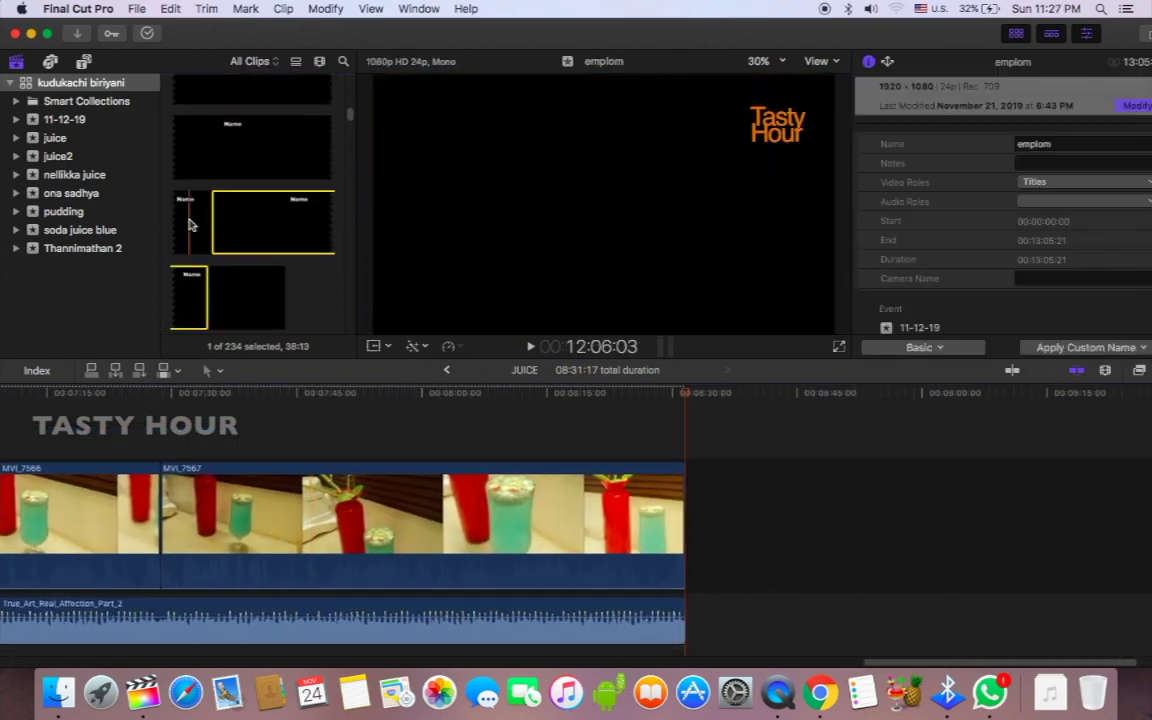
left_click_drag(229, 428, 315, 423)
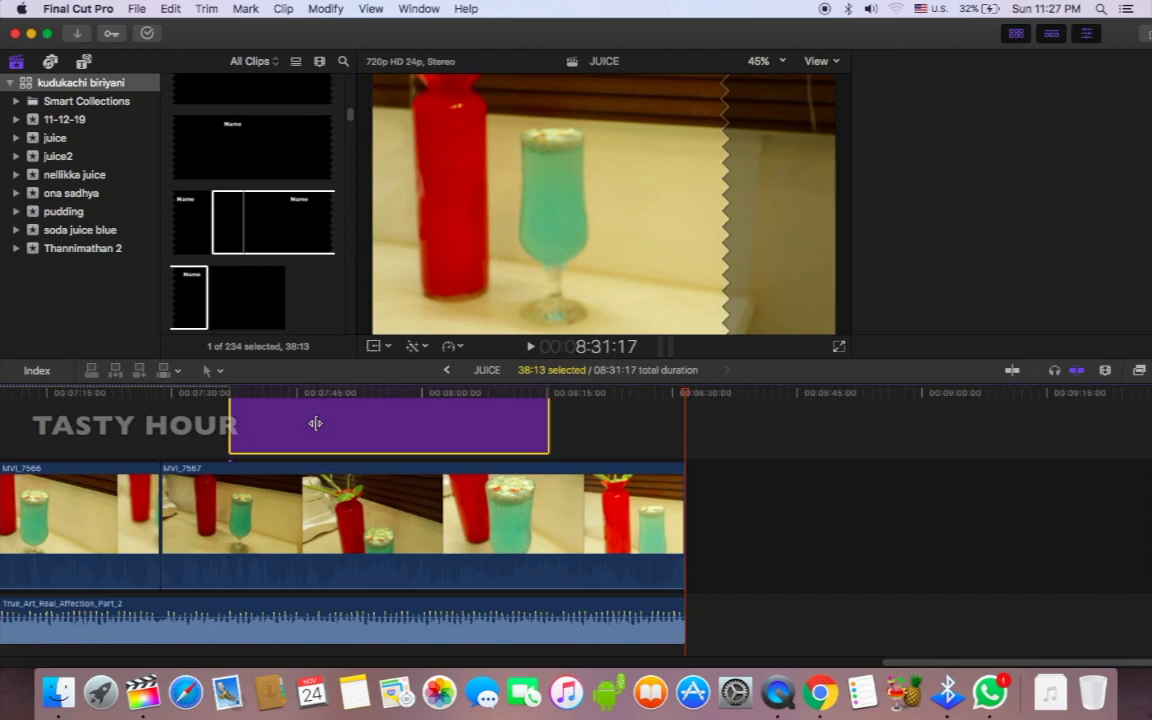
left_click(561, 429)
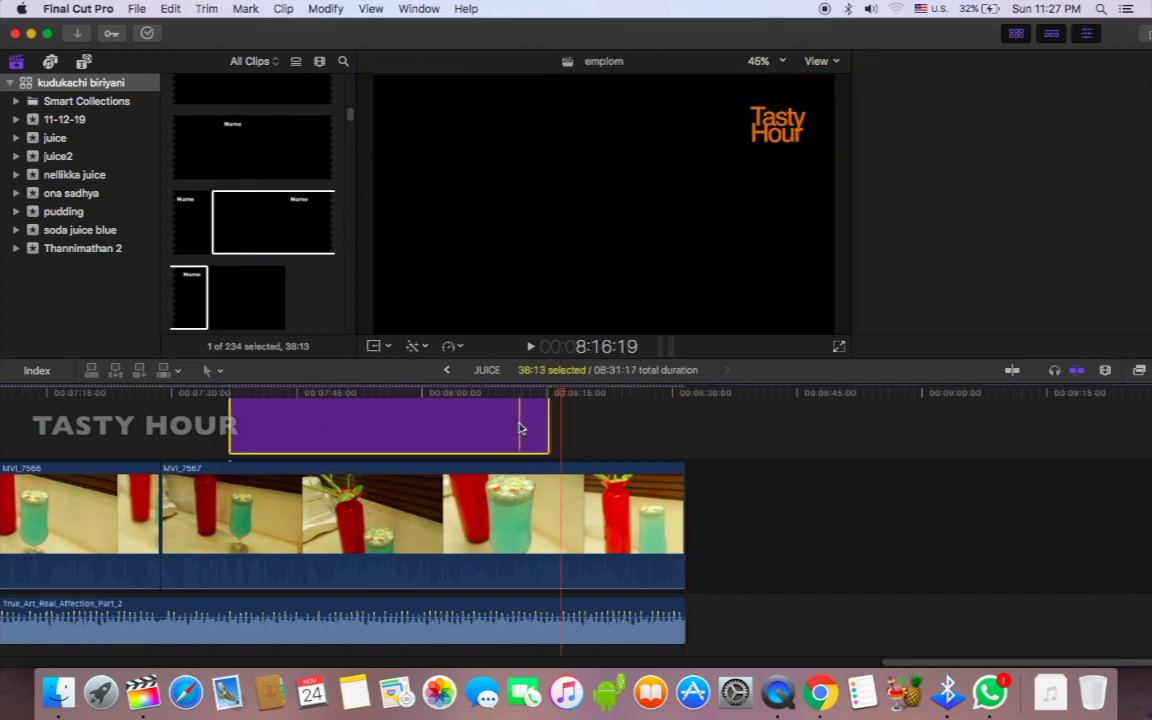
key("Delete")
Mark a range of the Tasty Hour logo clip and add it above the juice footage
left_click(213, 304)
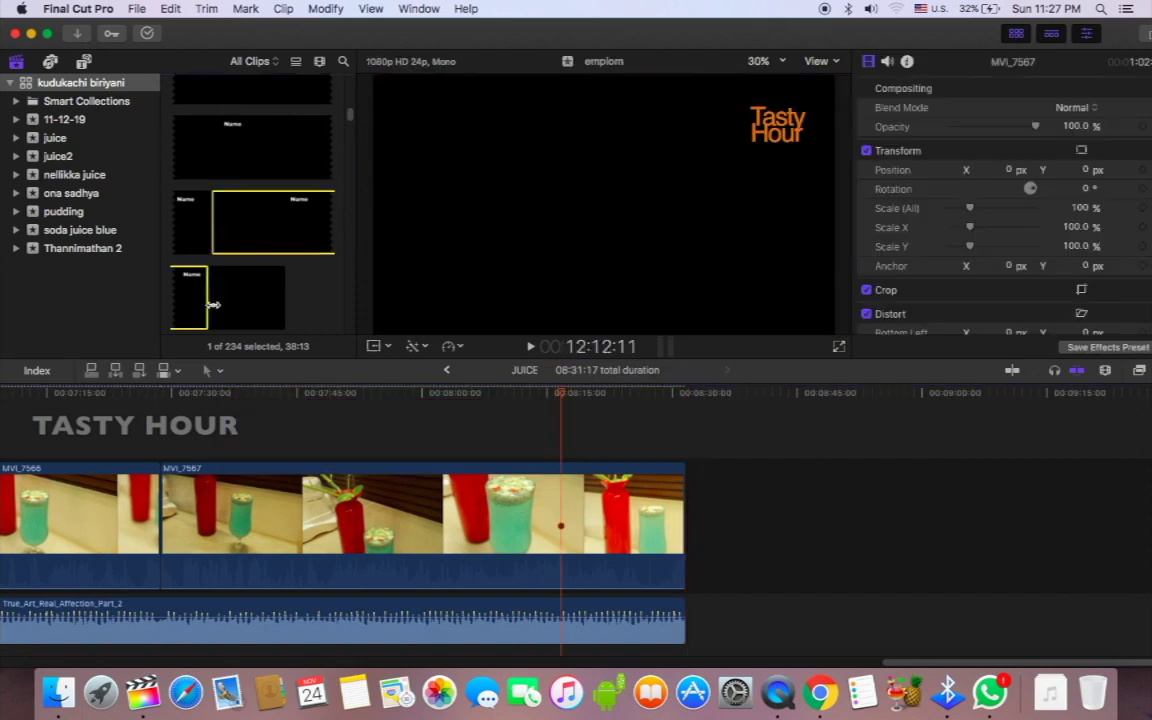
scroll(217, 226, "up", 2)
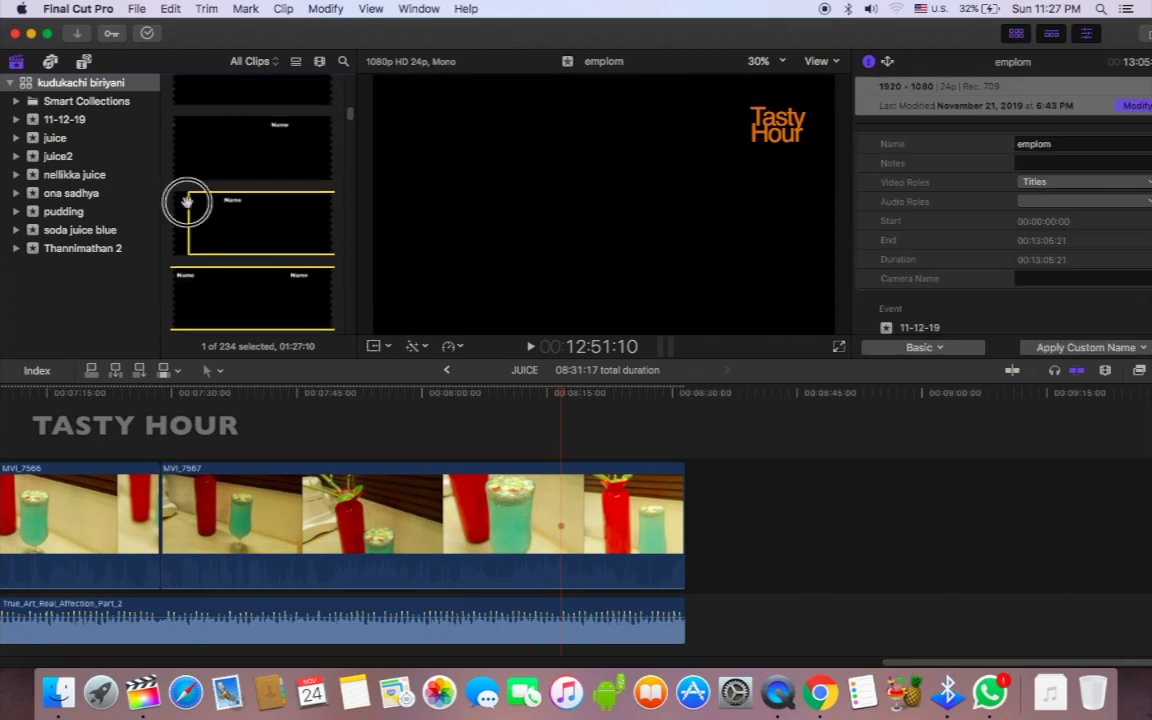
left_click_drag(187, 203, 355, 205)
scroll(343, 244, "up", 1)
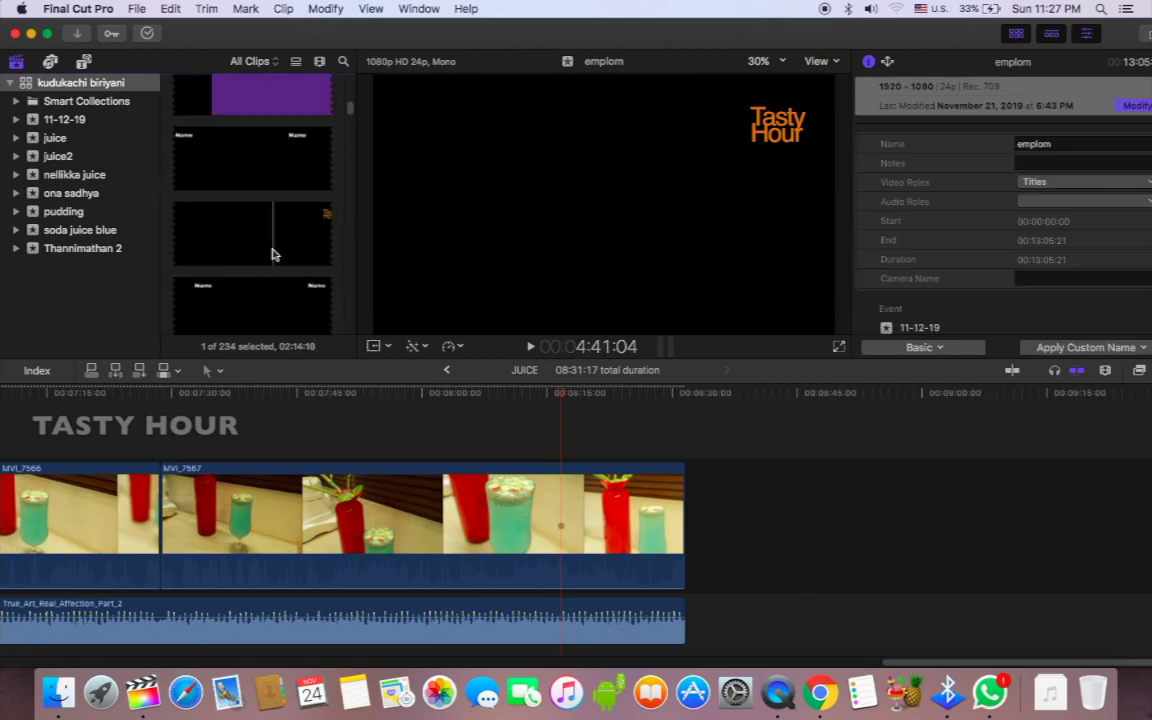
scroll(186, 155, "up", 2)
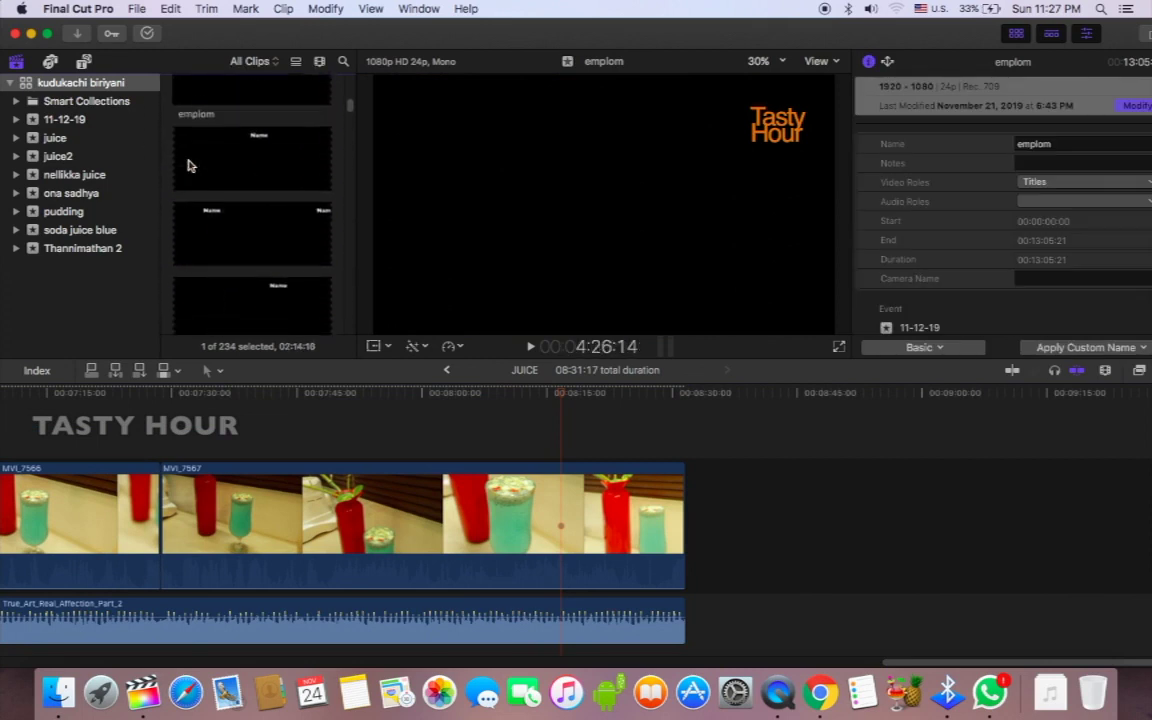
scroll(194, 200, "up", 2)
scroll(217, 213, "down", 3)
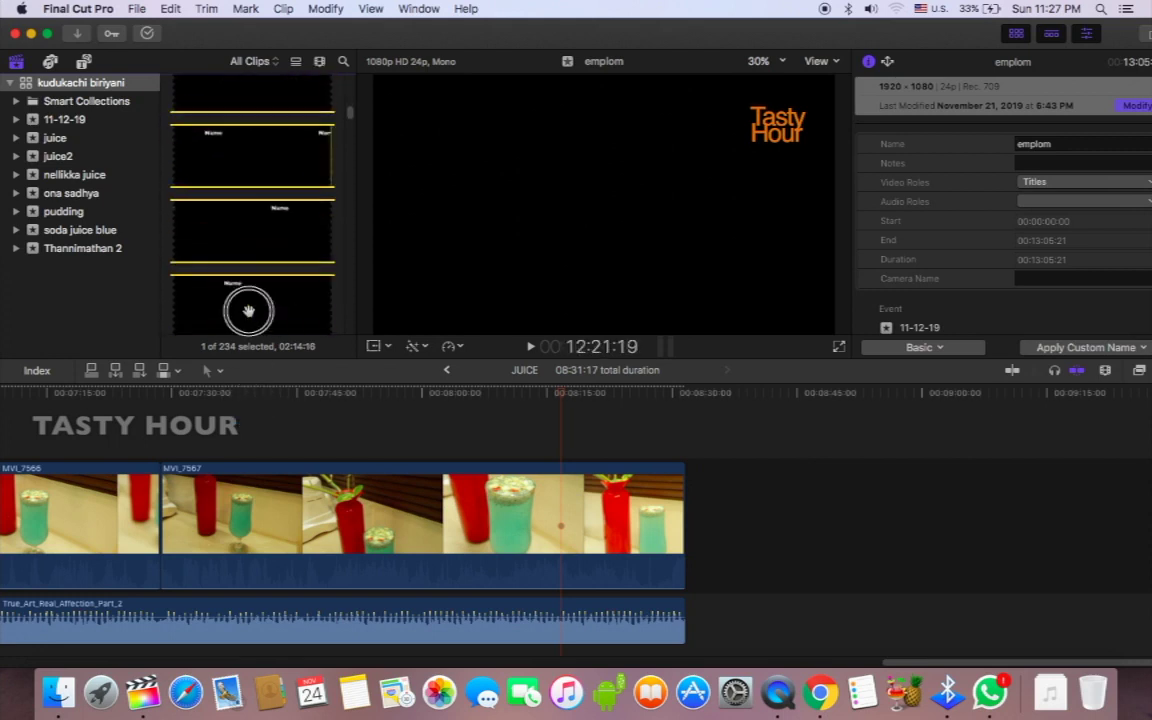
scroll(254, 239, "down", 2)
scroll(216, 243, "down", 2)
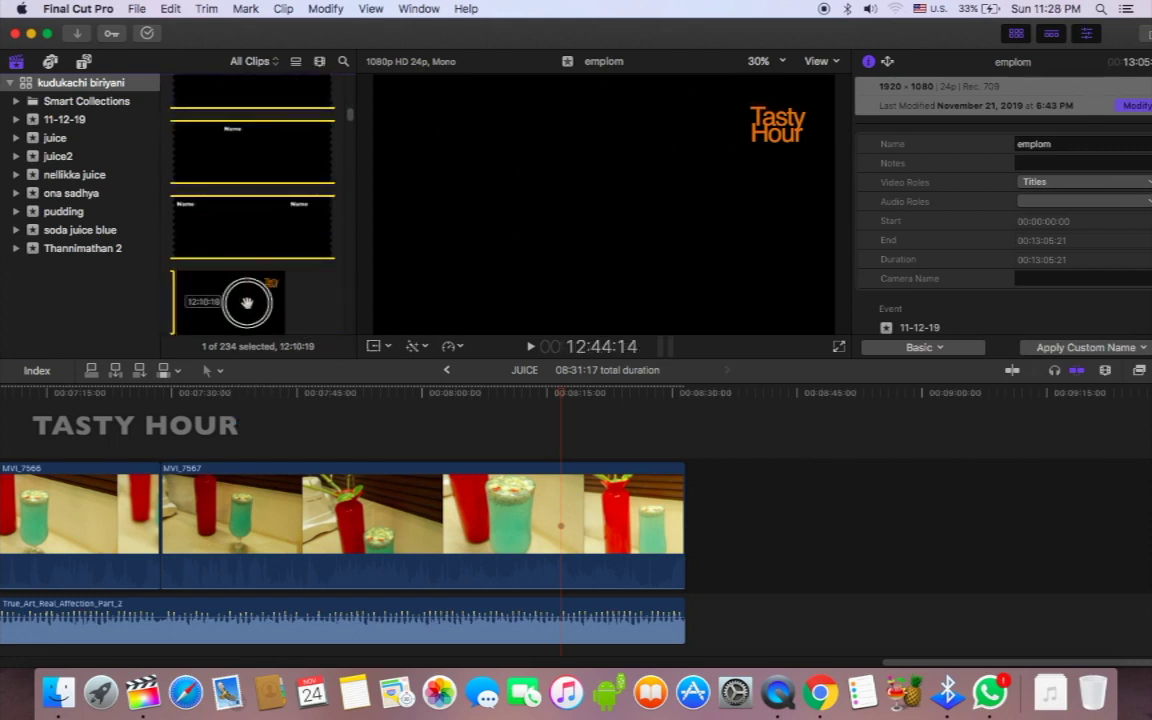
scroll(253, 228, "down", 1)
left_click_drag(240, 405, 165, 432)
Shift the logo clip earlier along the timeline
scroll(314, 411, "left", 8)
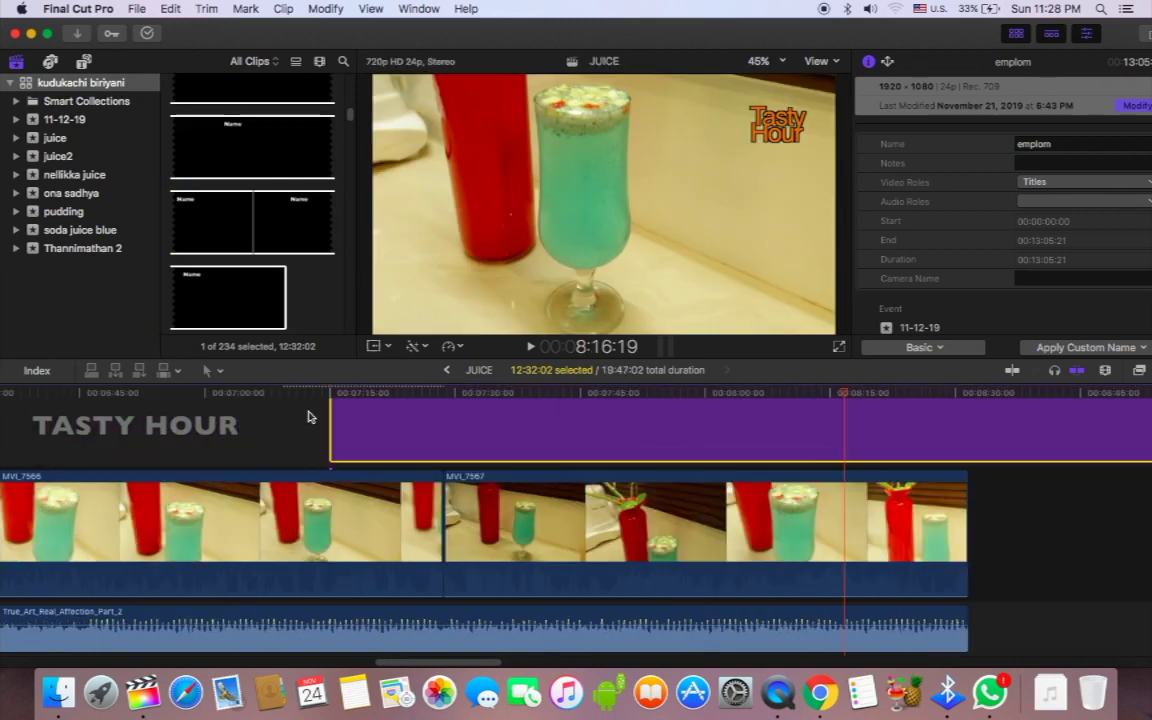
scroll(601, 429, "left", 5)
mouse_move(601, 429)
left_mouse_down()
mouse_move(177, 429)
mouse_move(192, 438)
mouse_move(133, 449)
left_mouse_up()
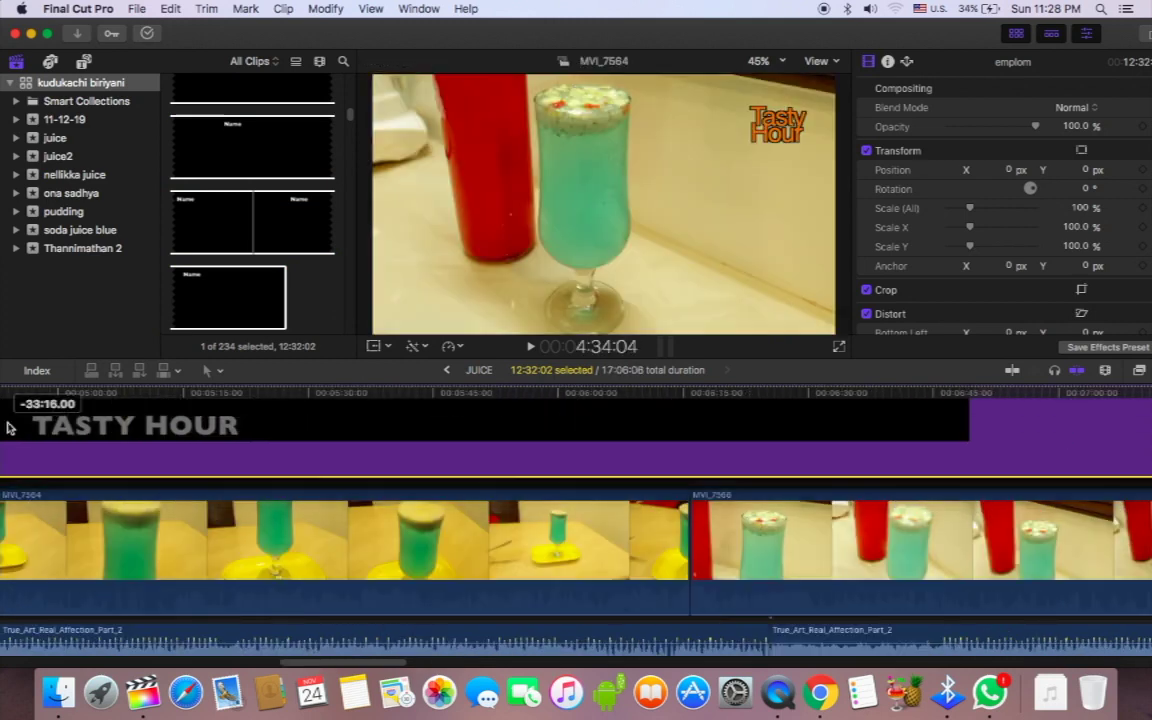
Move the logo overlay to near the start of the project
left_click_drag(643, 437, 129, 450)
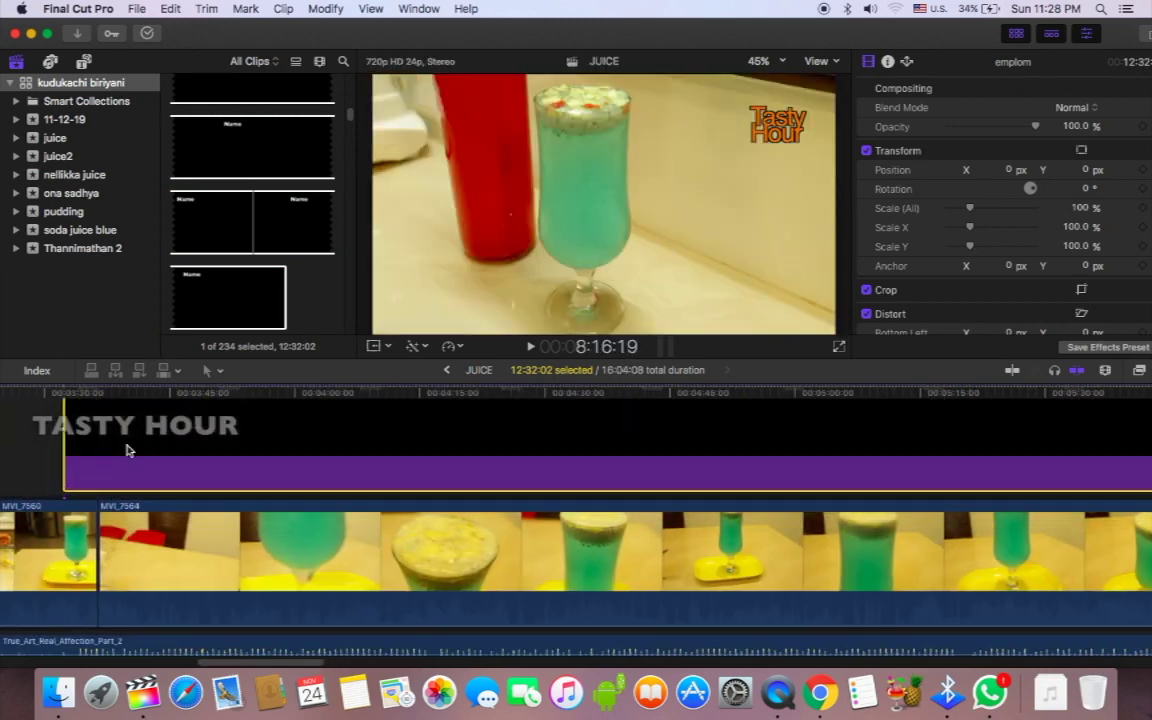
mouse_move(268, 432)
left_mouse_down()
mouse_move(40, 444)
mouse_move(143, 460)
mouse_move(33, 465)
left_mouse_up()
scroll(150, 470, "right", 5)
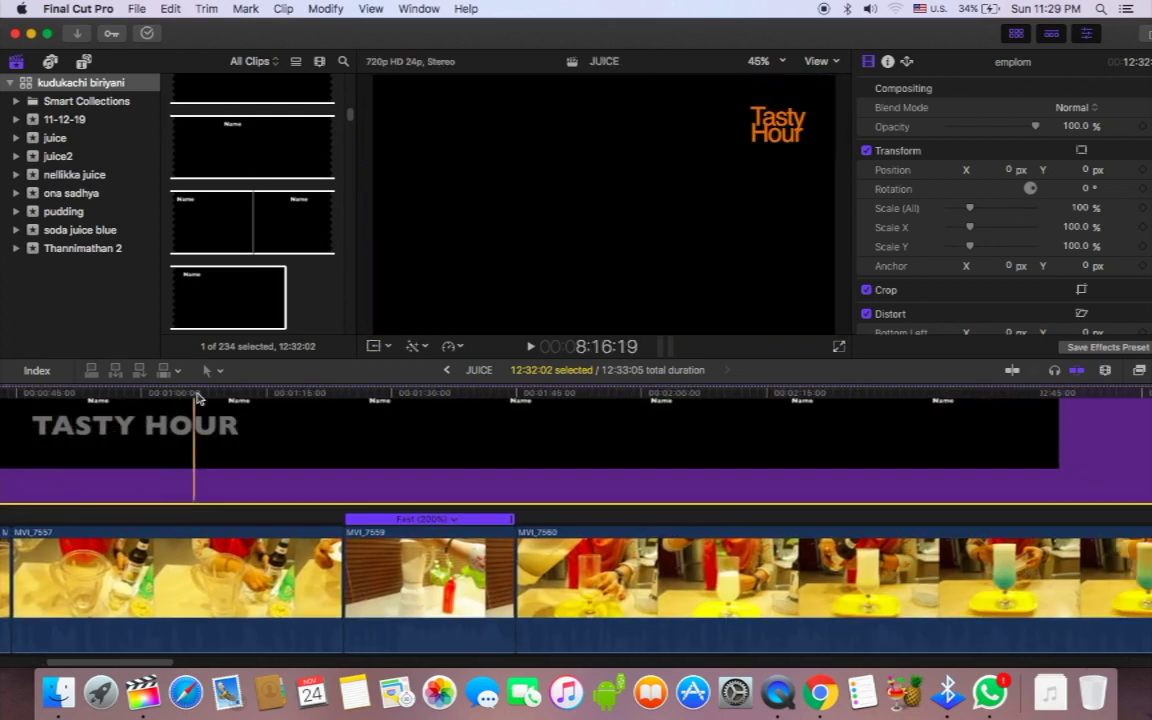
scroll(252, 481, "right", 10)
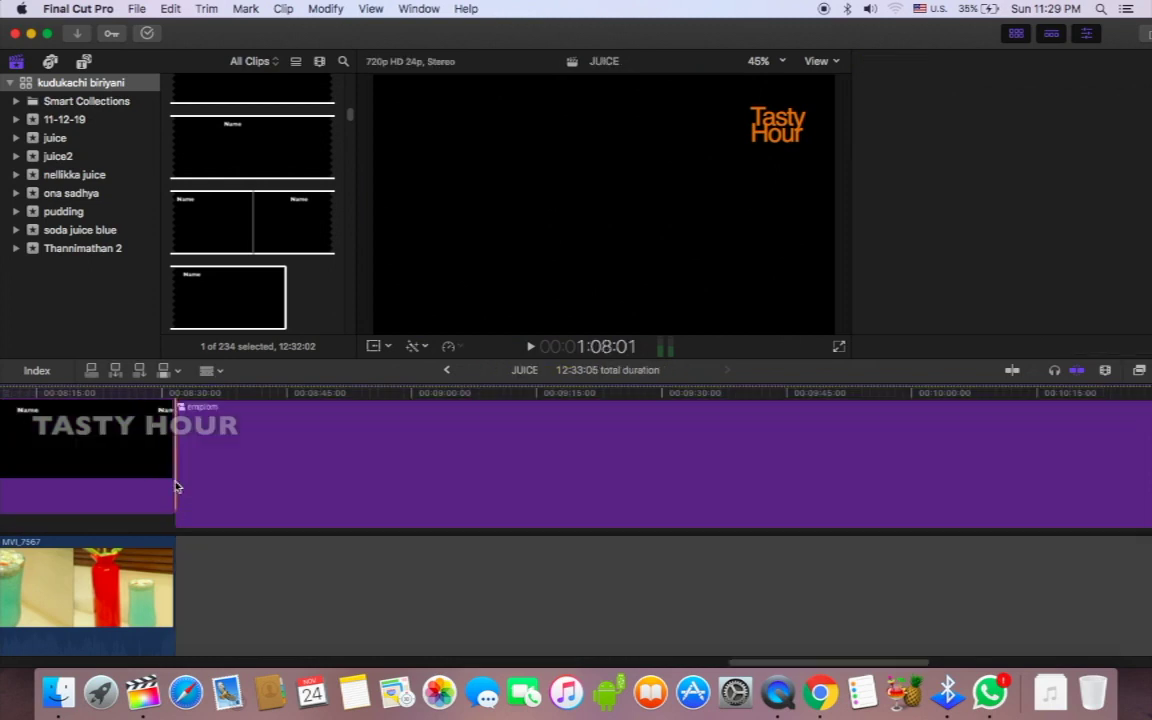
Delete the logo portion past the last video clip and the trailing empty gap
left_click(252, 485)
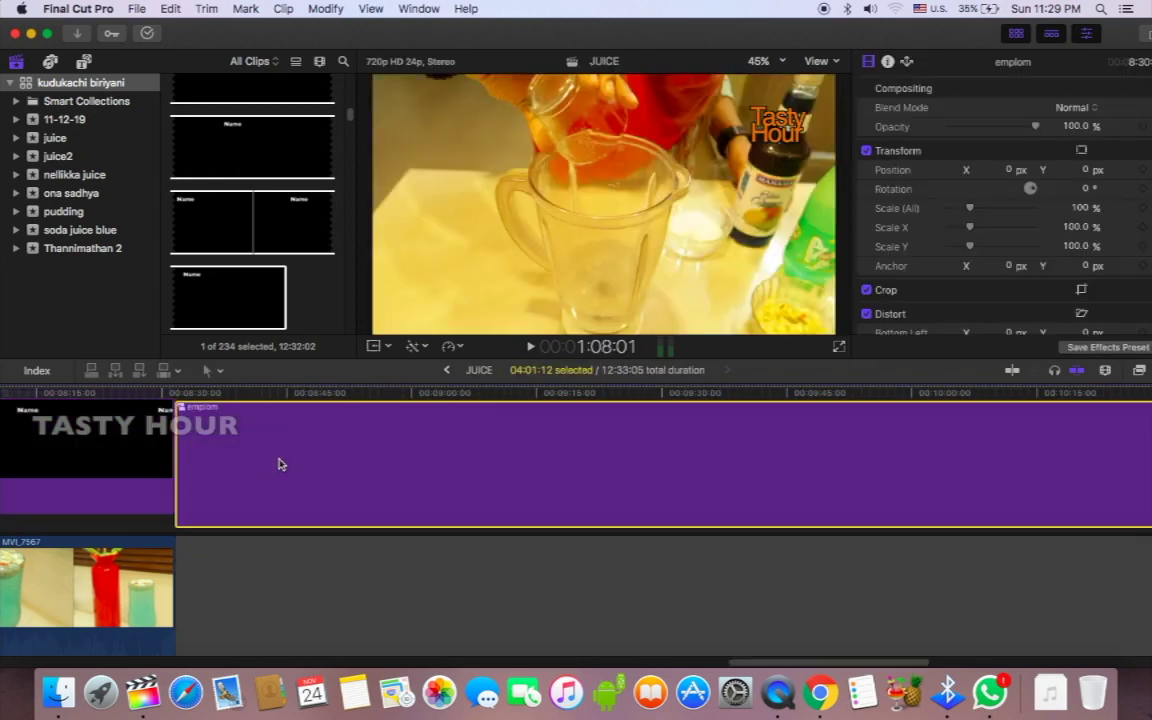
key("Delete")
left_click(267, 576)
key("Delete")
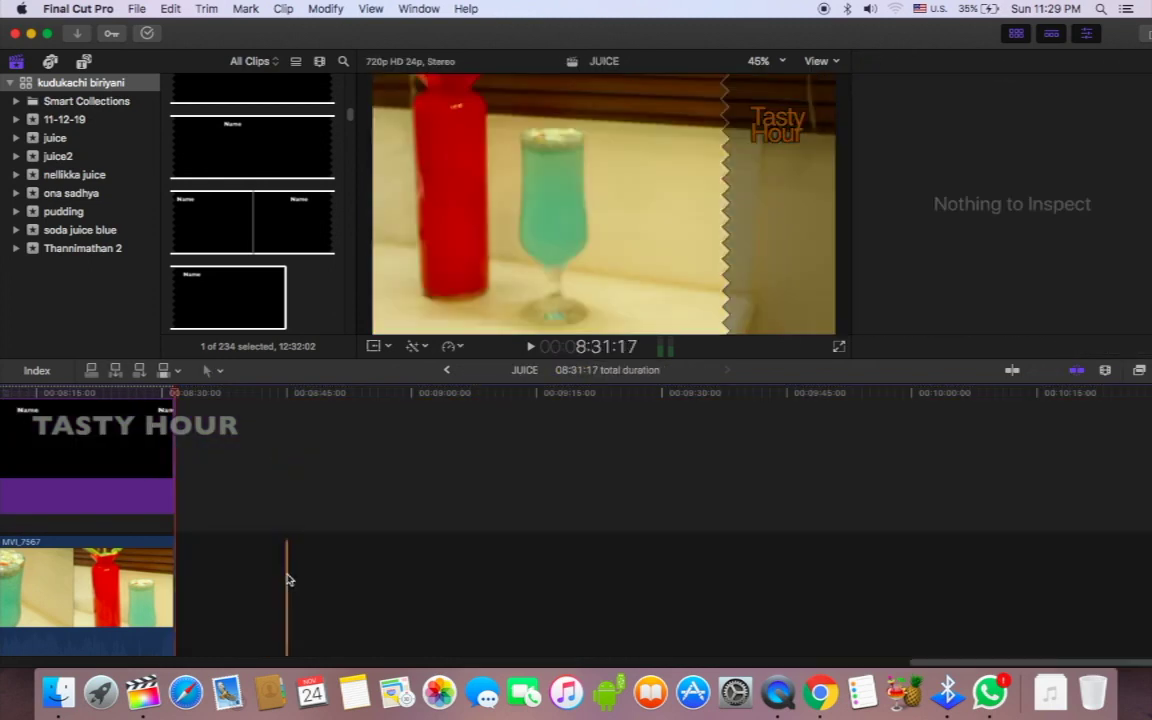
scroll(286, 582, "left", 10)
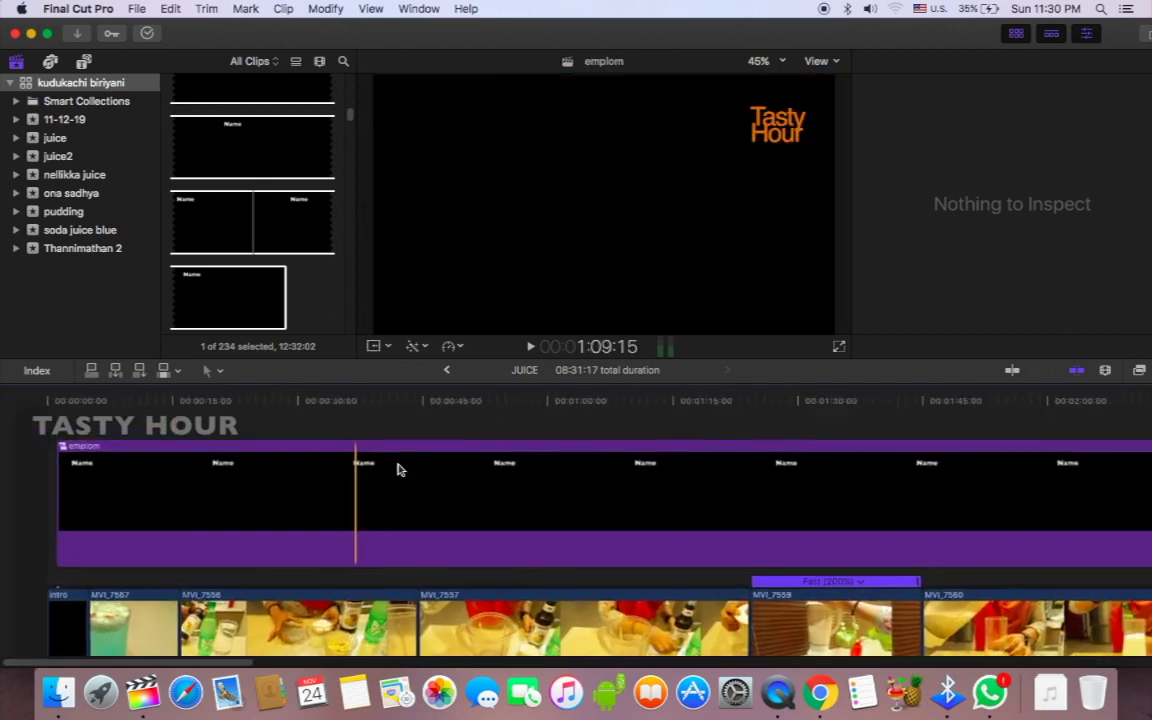
Drag SUBSCRIBE SLADE.mov from the desktop into the timeline around 01:56
left_click_drag(828, 28, 568, 41)
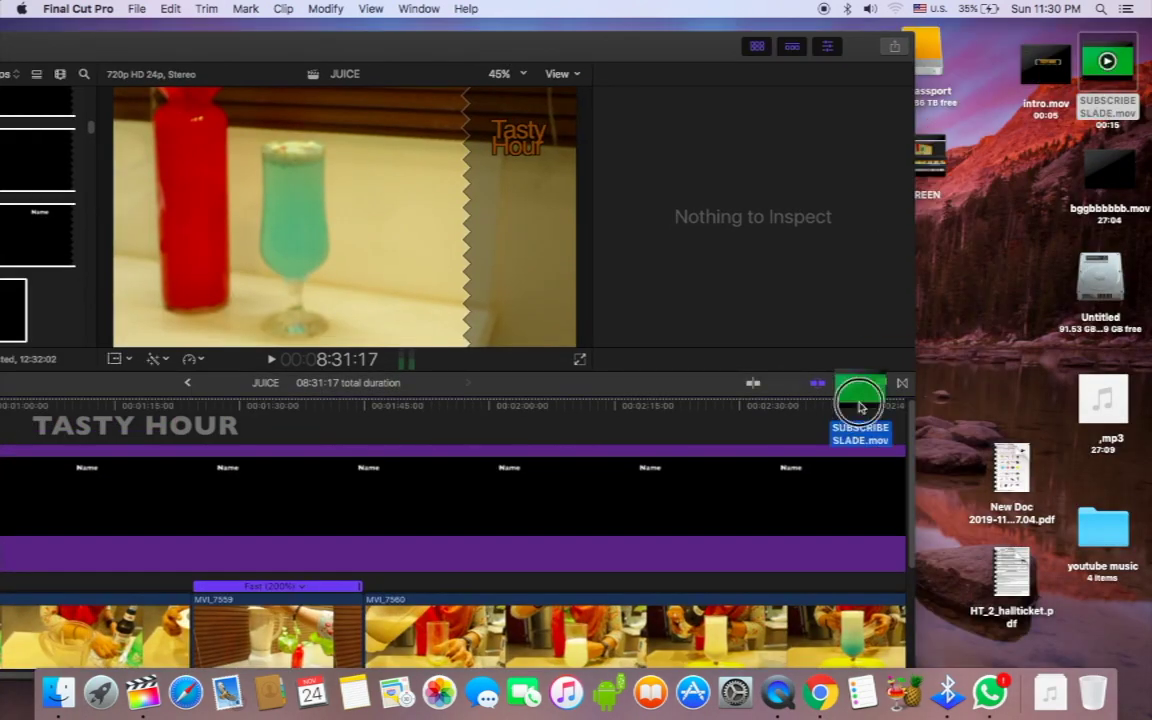
left_click_drag(1107, 80, 860, 420)
left_click_drag(681, 58, 866, 45)
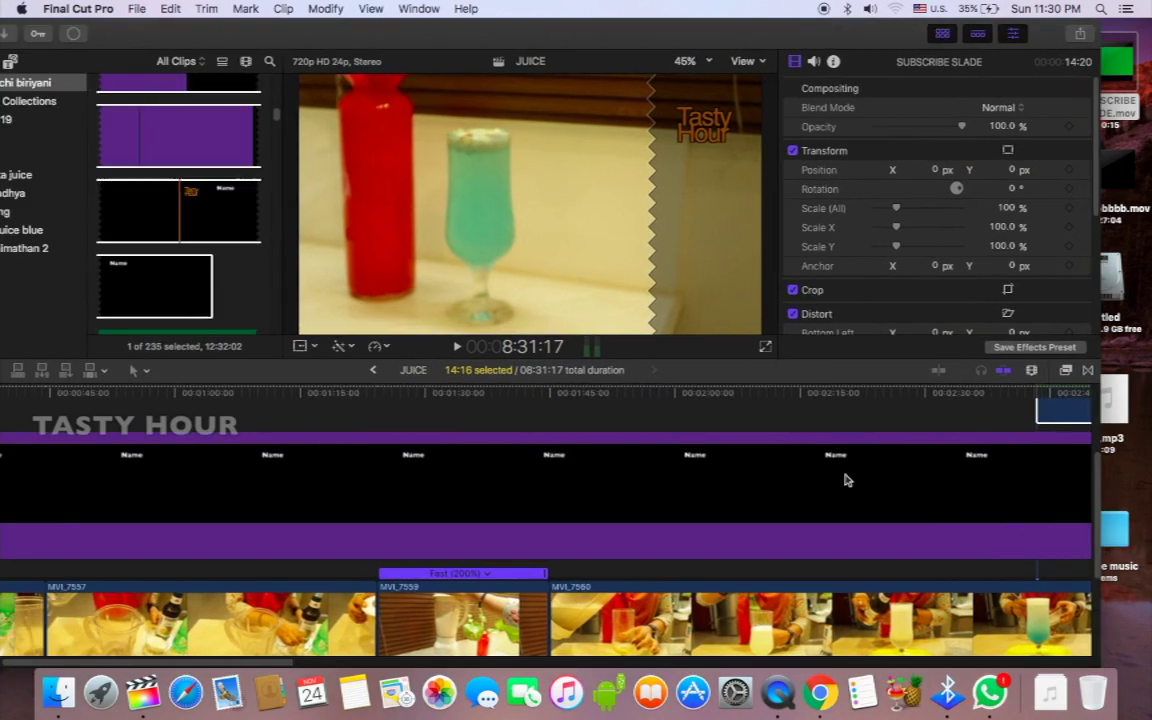
left_click_drag(1000, 452, 640, 483)
Apply the Keyer effect to the SUBSCRIBE SLADE clip
left_click(1066, 372)
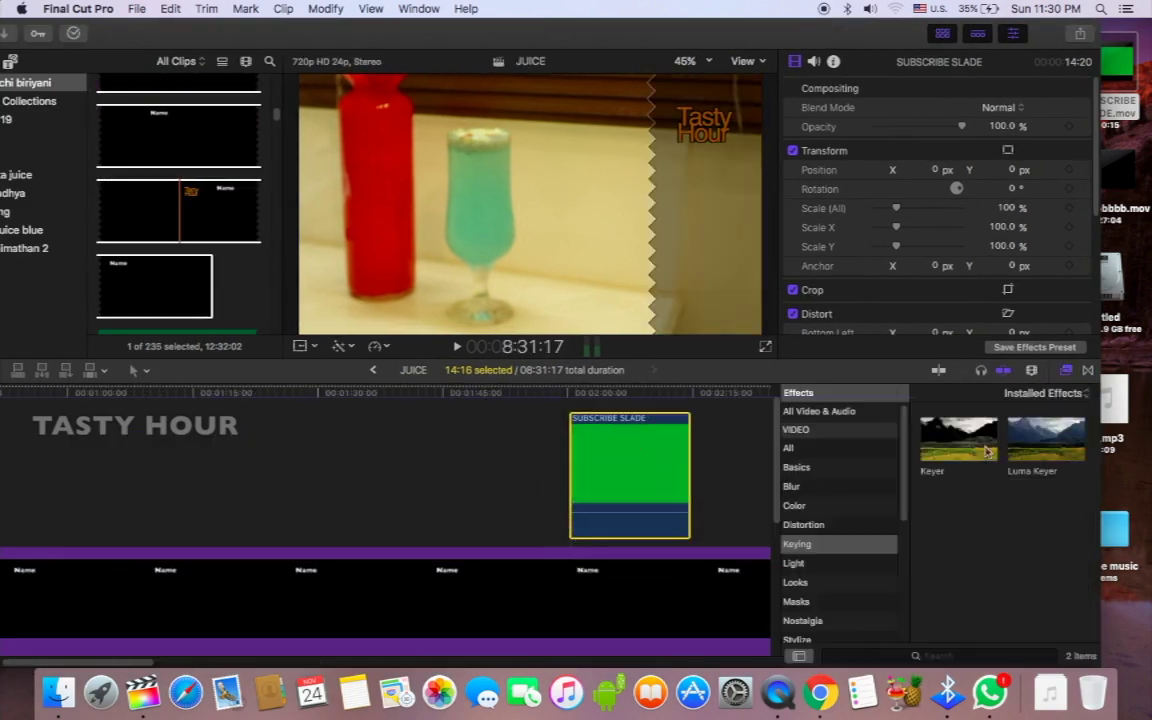
left_click_drag(958, 440, 657, 487)
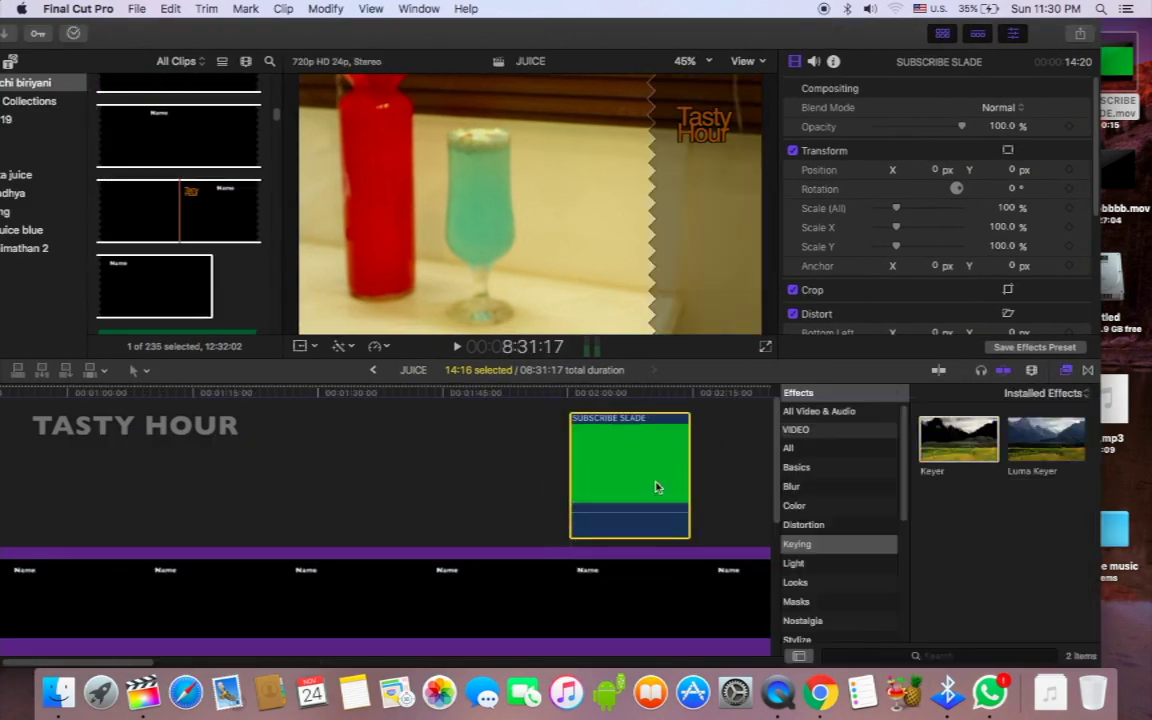
left_click(1066, 372)
Paste a copy of the keyed clip near 00:25 and play back the edit
scroll(250, 430, "left", 5)
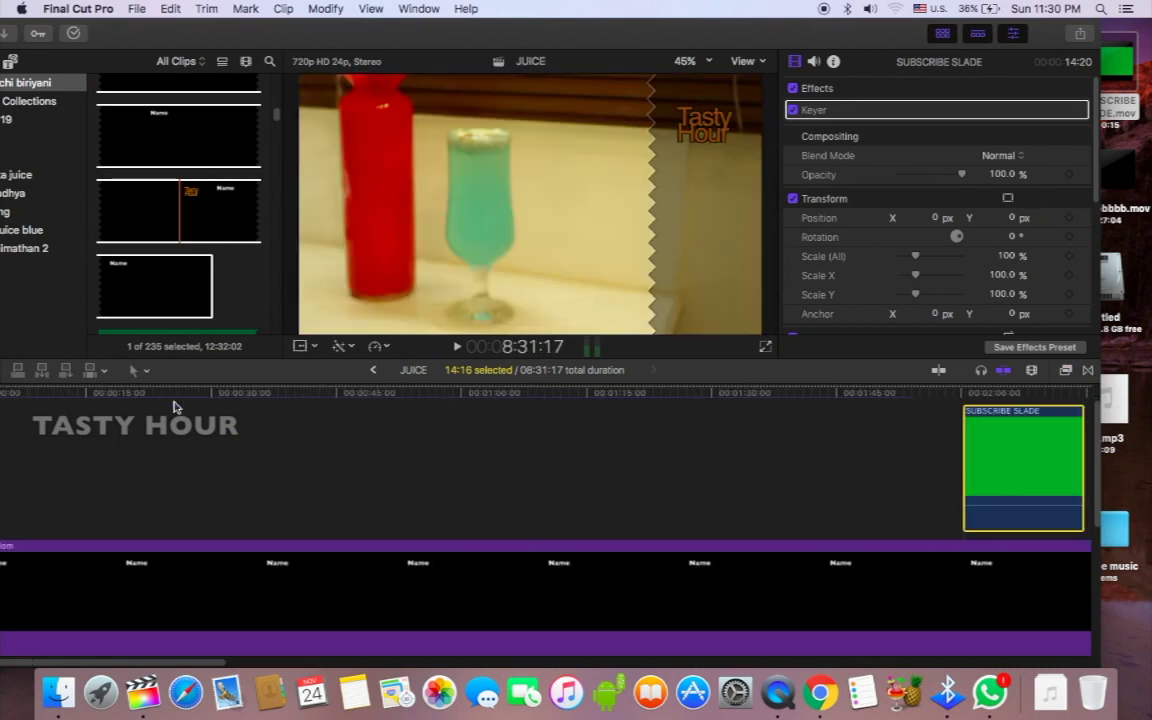
left_click(174, 406)
key("super+4")
key("super+v")
left_click(213, 390)
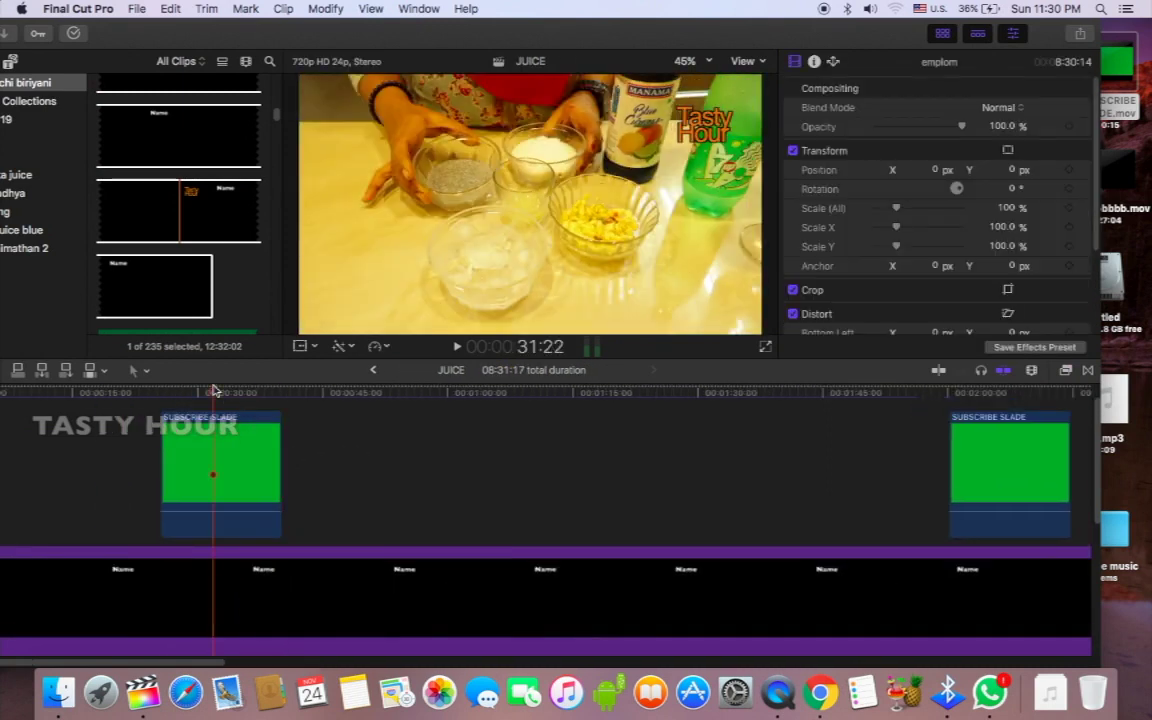
key("space")
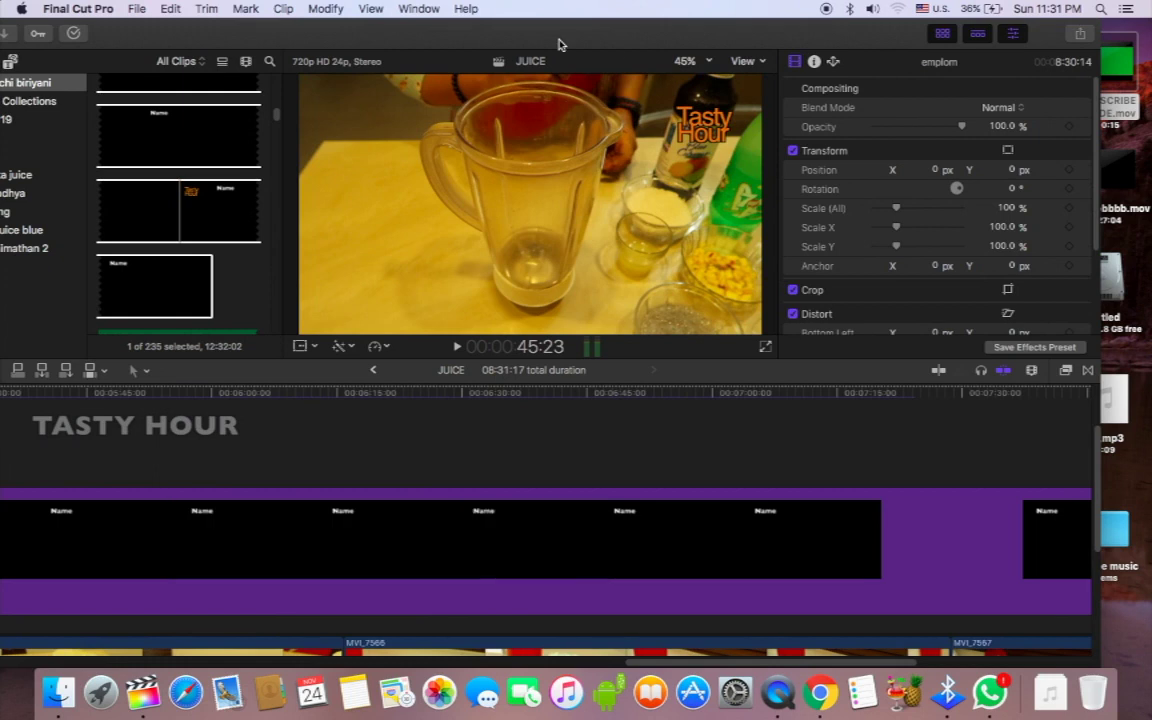
Add the LenoFX Clean Lower Third title above the final juice clip at the timeline's end
mouse_move(503, 35)
left_mouse_down()
mouse_move(657, 30)
mouse_move(634, 30)
left_mouse_up()
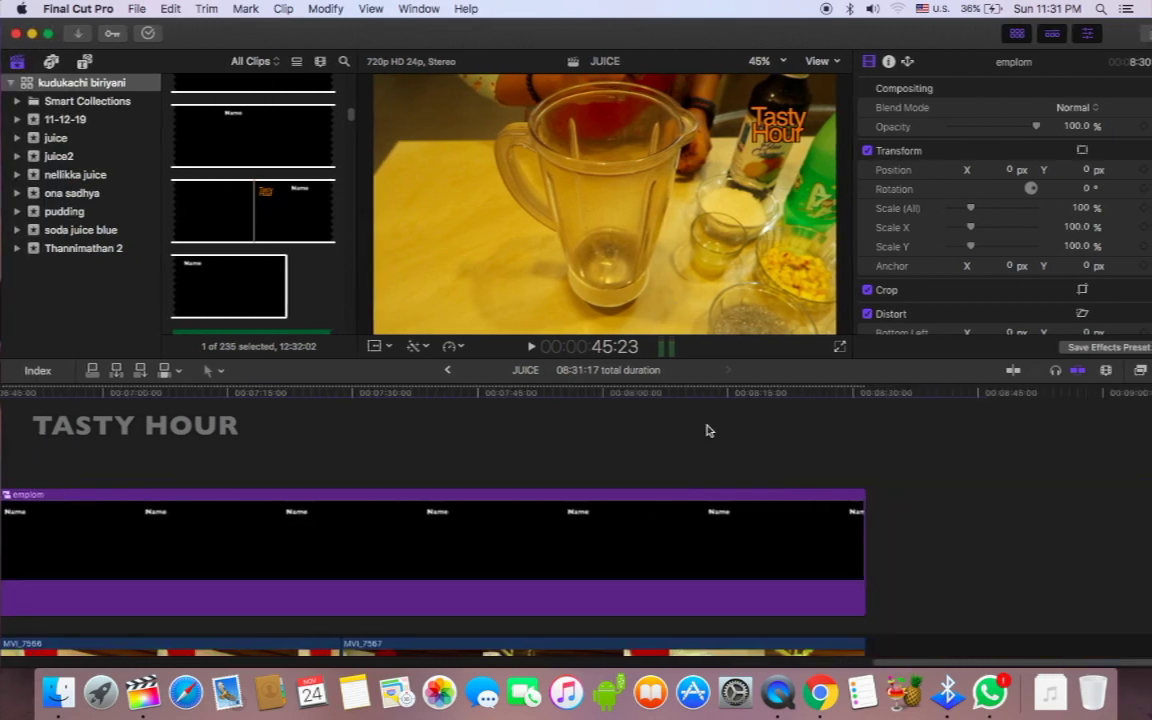
scroll(707, 429, "right", 10)
scroll(703, 425, "down", 2)
left_click(84, 61)
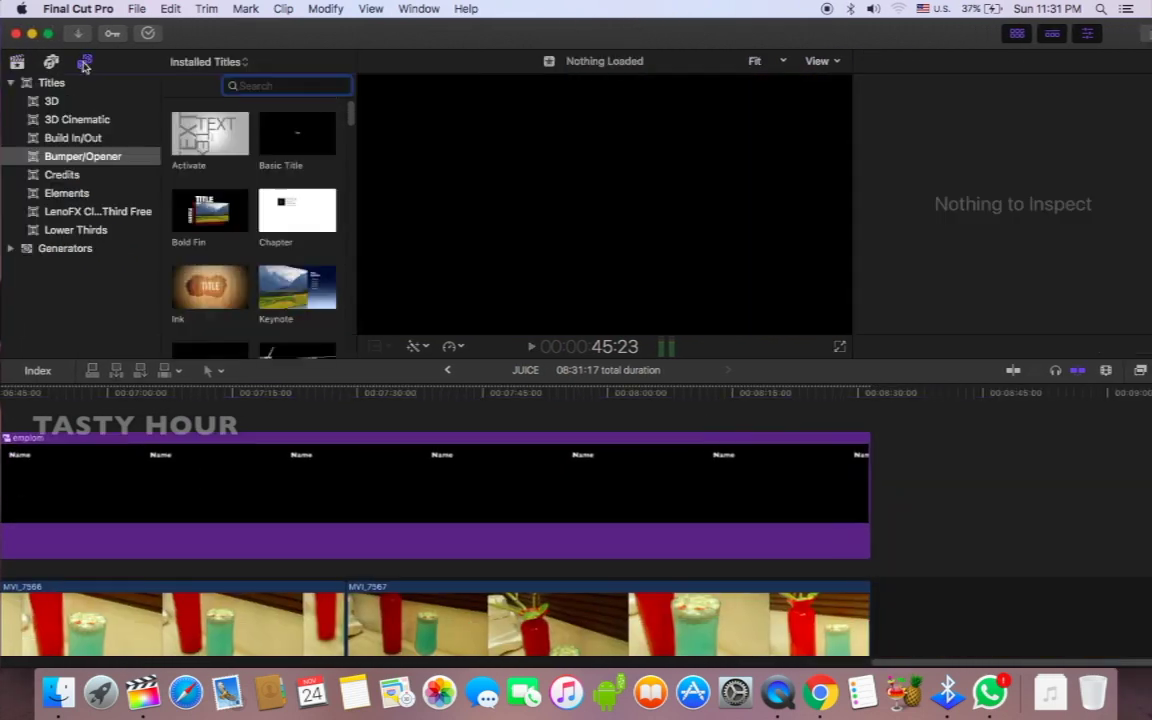
left_click(97, 211)
mouse_move(206, 130)
left_mouse_down()
mouse_move(401, 447)
mouse_move(415, 424)
left_mouse_up()
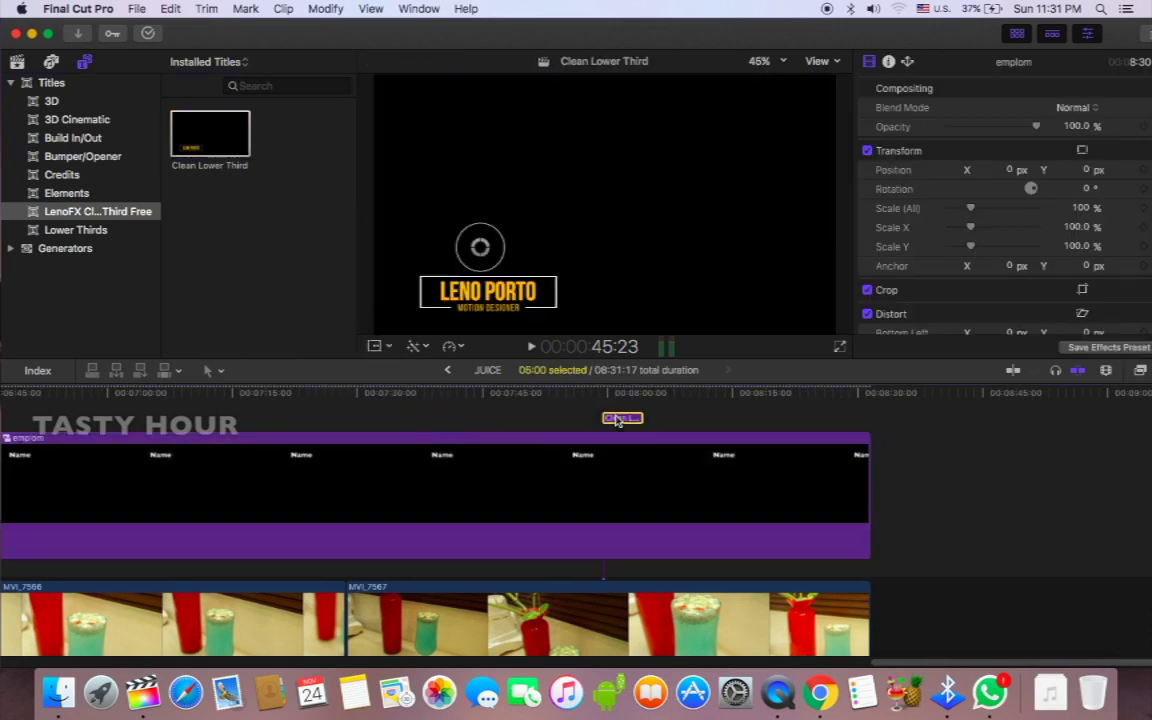
left_click_drag(808, 413, 848, 416)
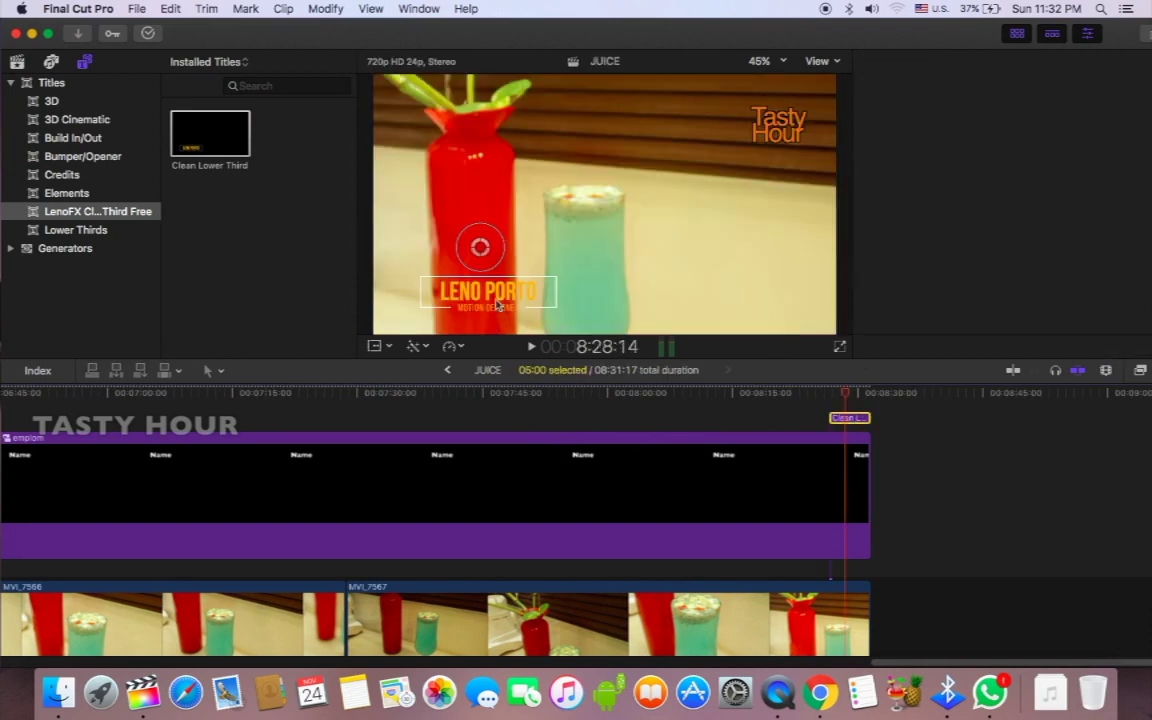
Color the THANKS FOR WATCHING title text cyan and move the lower third up and right
left_click(869, 62)
type("THANKS FOR WATCHING")
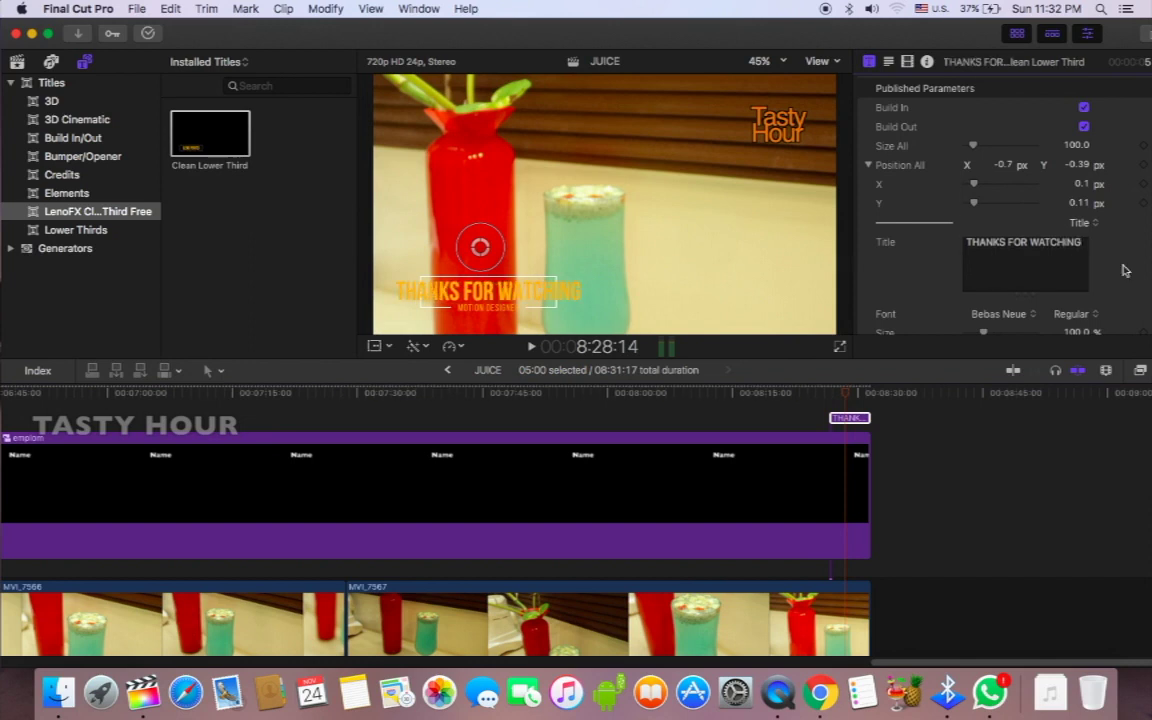
scroll(1124, 270, "down", 5)
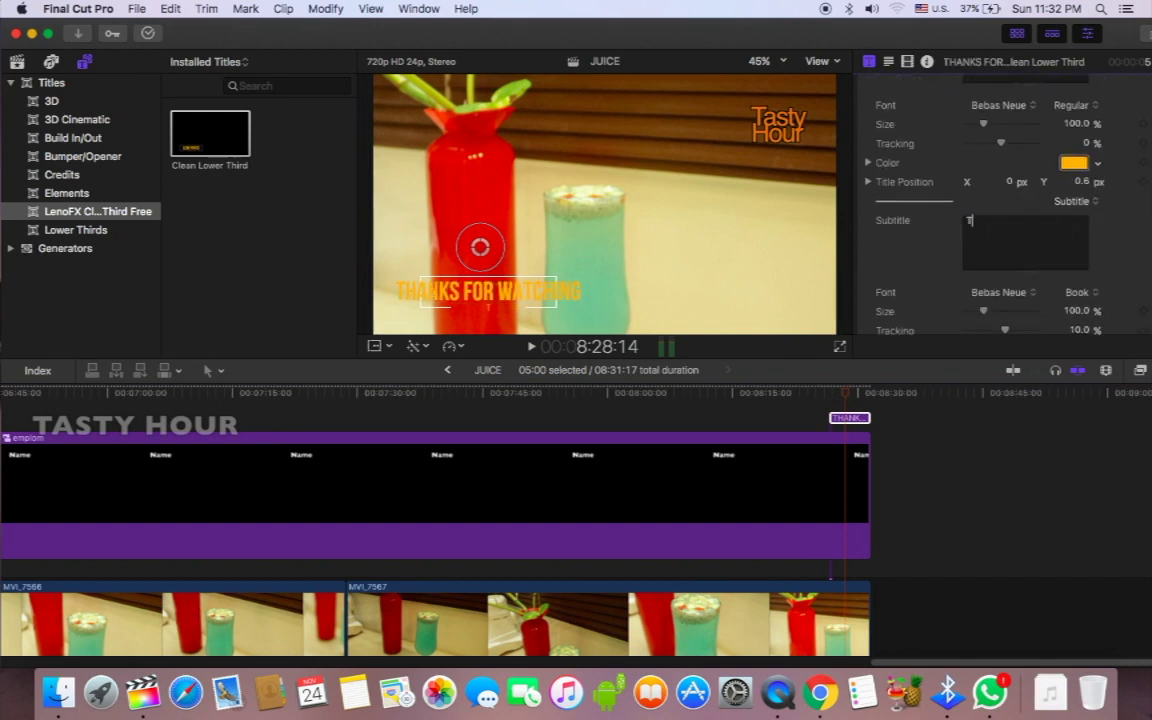
type("ASTY HOUR")
scroll(1005, 270, "down", 3)
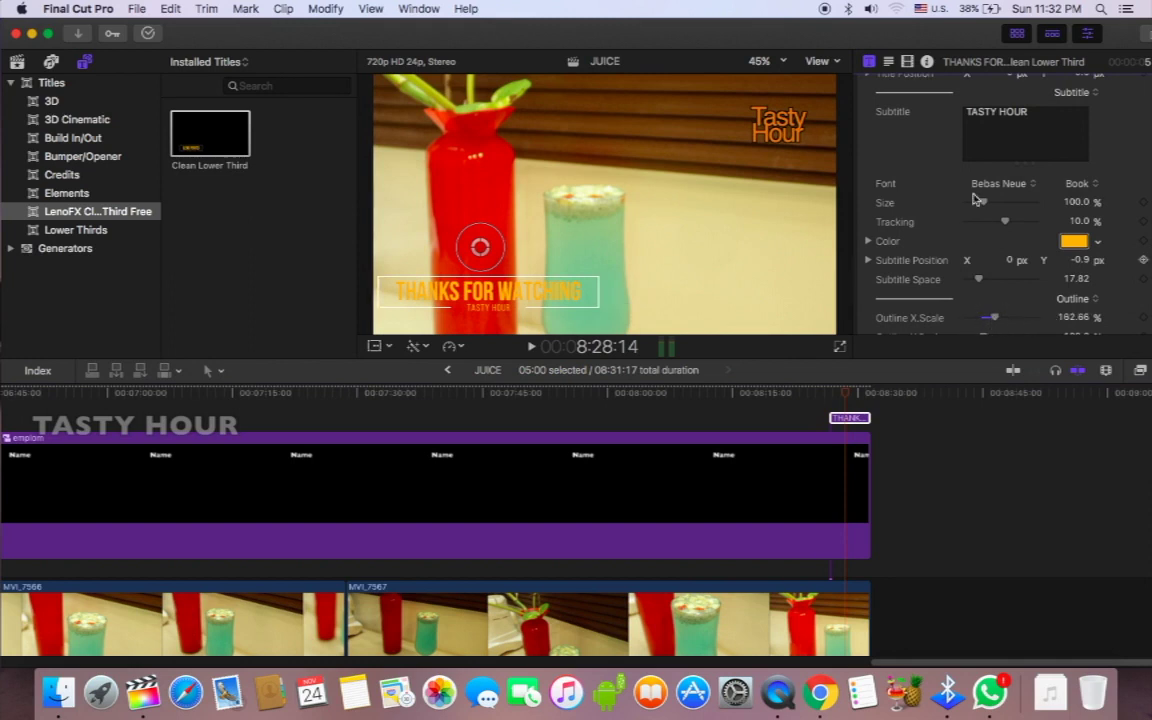
scroll(975, 198, "up", 3)
left_click(1073, 160)
left_click(1054, 244)
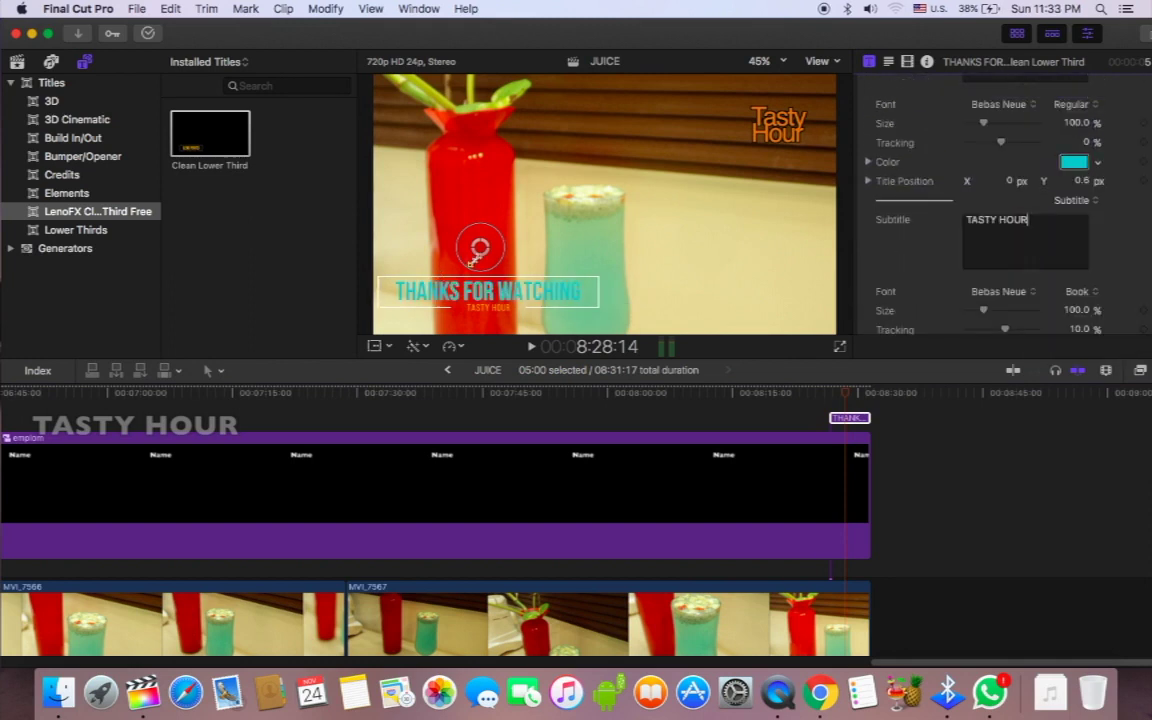
left_click_drag(507, 226, 702, 207)
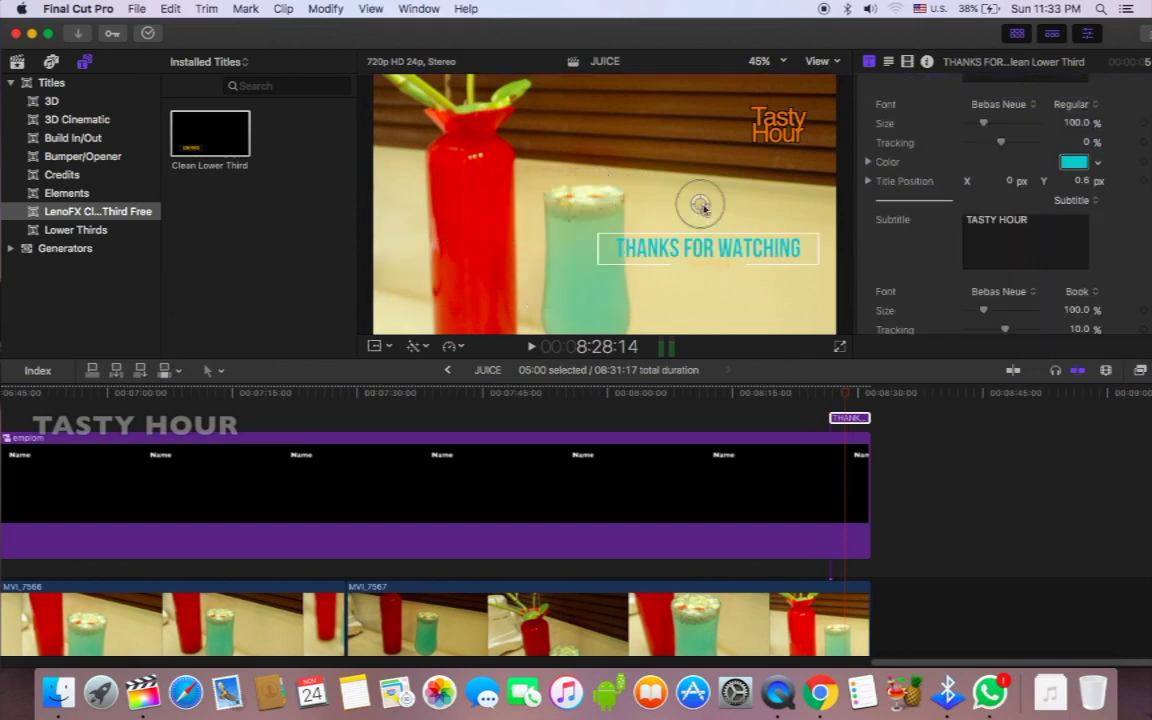
scroll(388, 530, "left", 20)
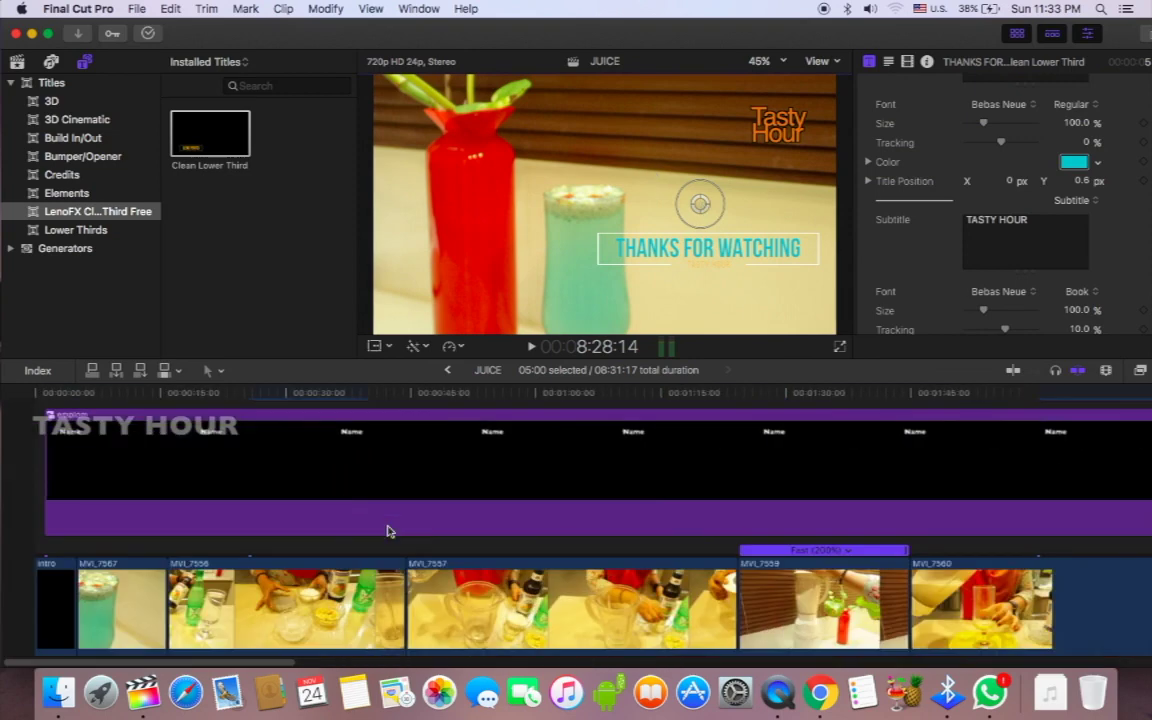